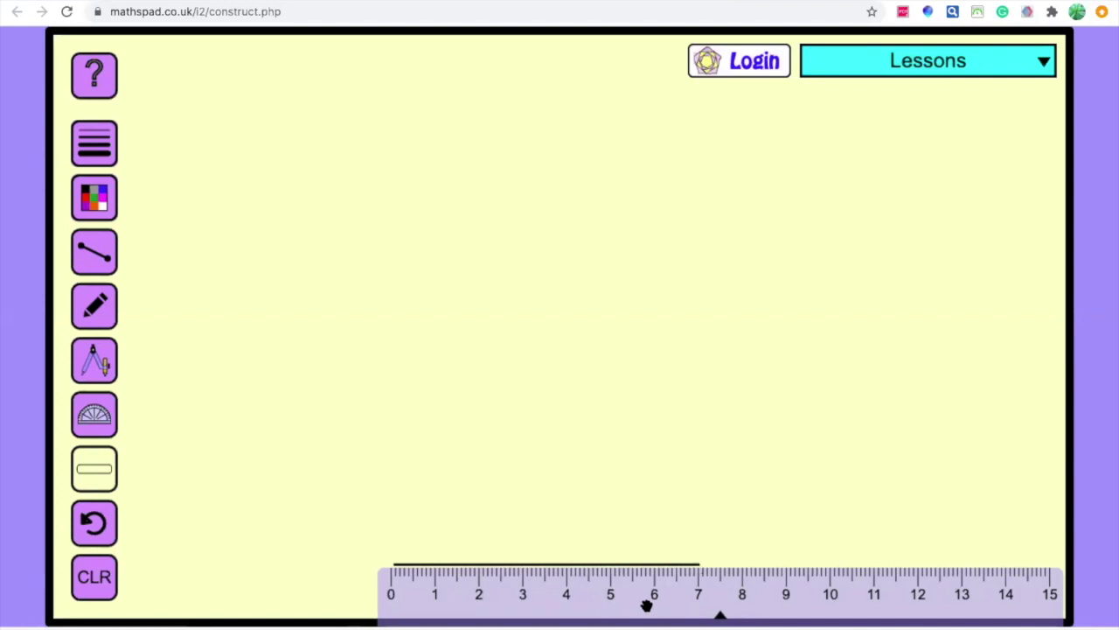
Move the ruler off the base segment, handwrite the labels B and C at its ends, and write 7 cm beneath it.
drag(647, 605, 825, 399)
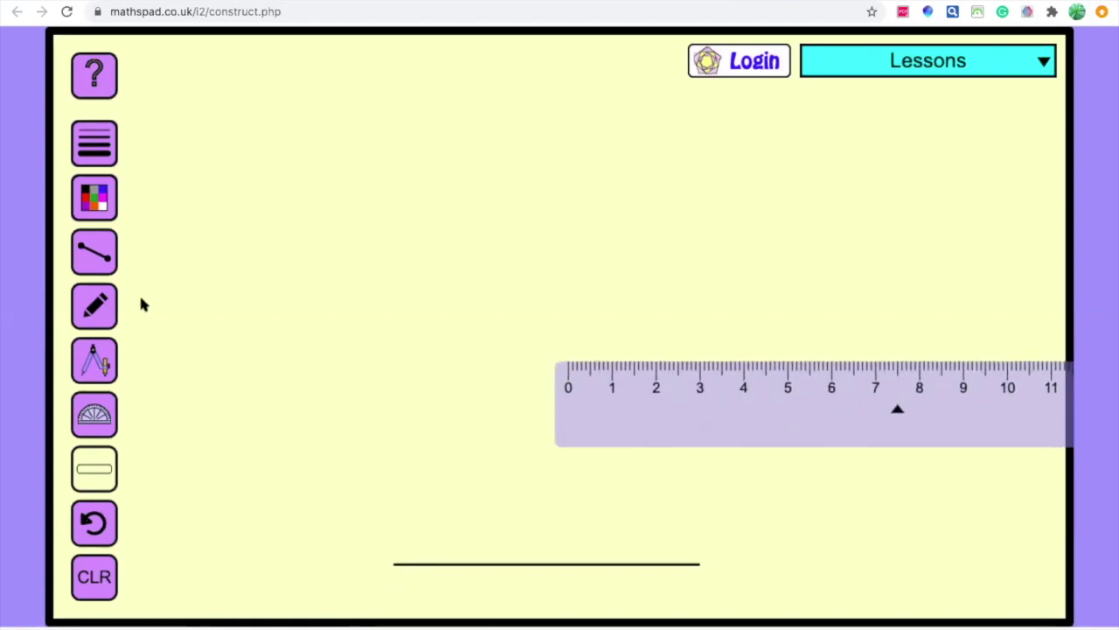
click(96, 308)
mouse_move(394, 590)
mouse_down()
mouse_move(404, 592)
mouse_move(393, 599)
mouse_up()
drag(713, 574, 713, 590)
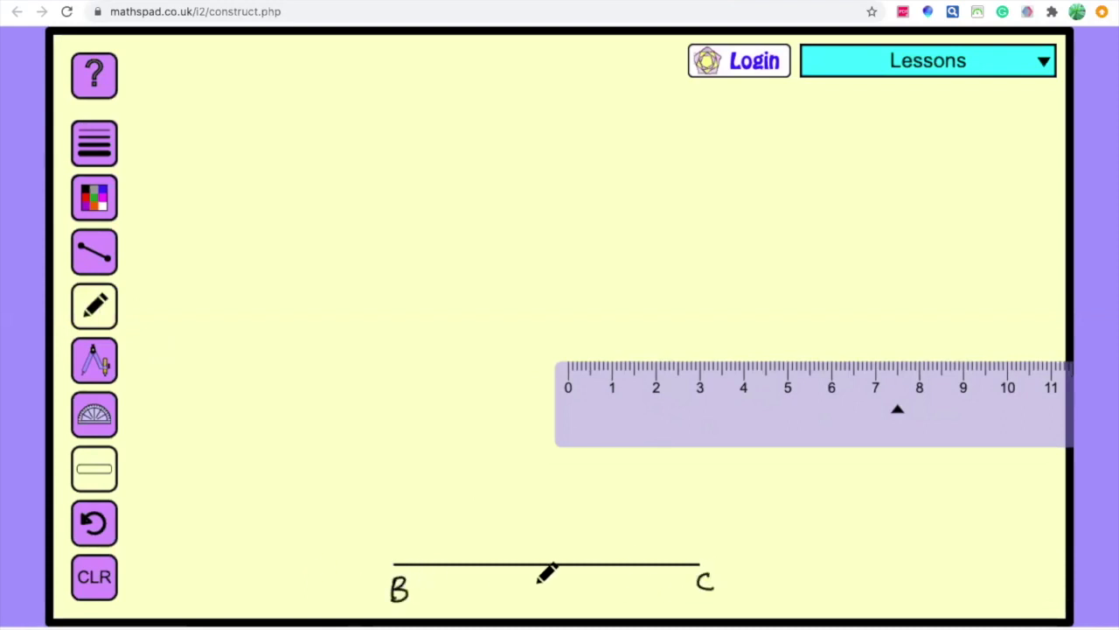
mouse_move(523, 582)
mouse_down()
mouse_move(528, 600)
mouse_move(584, 600)
mouse_up()
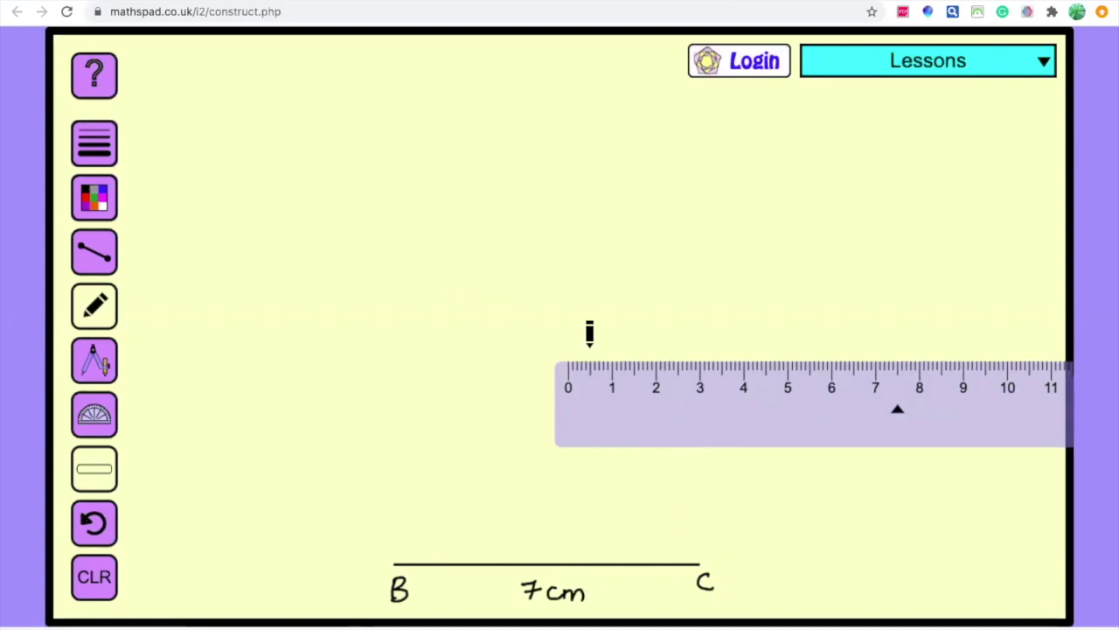
Replace the ruler with the compass, centre it on B, lock its width, and draw a semicircular arc crossing BC.
click(95, 468)
click(103, 366)
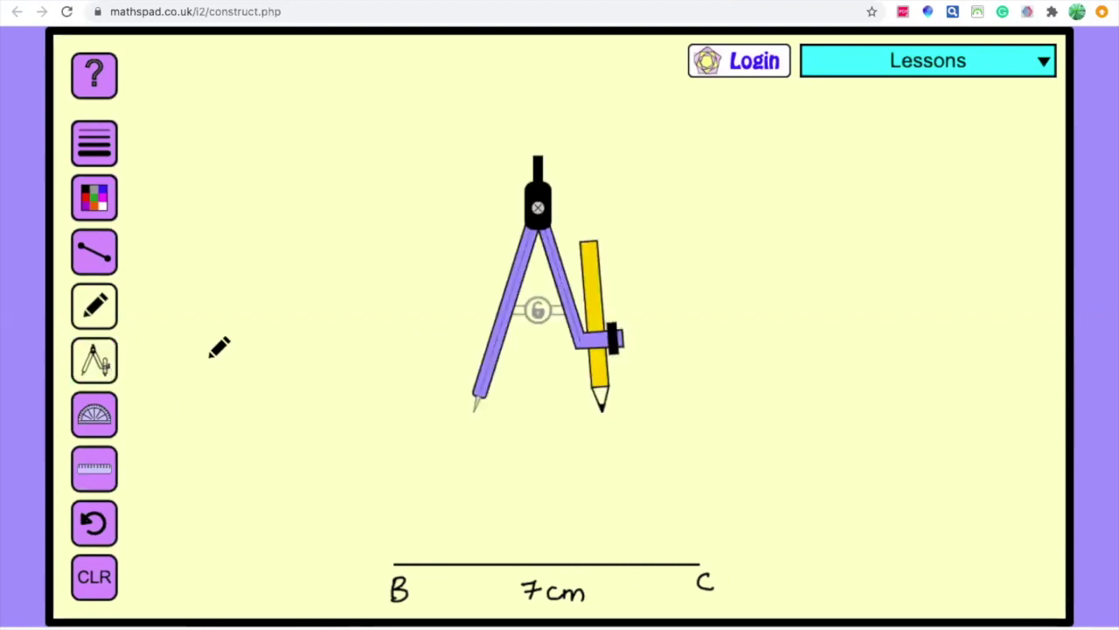
drag(485, 348, 424, 465)
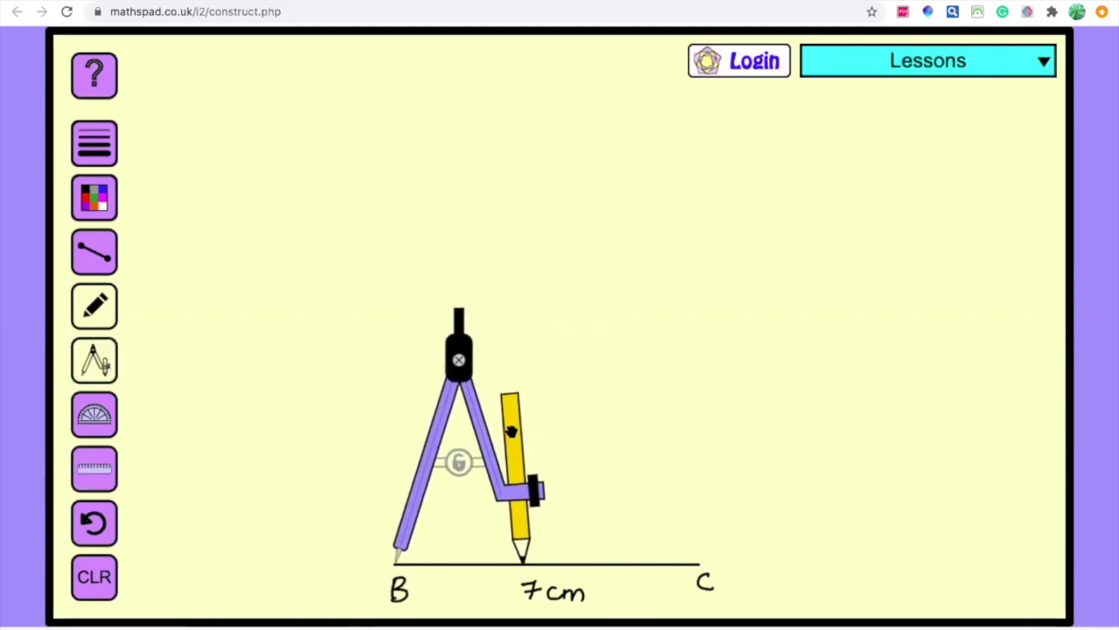
click(461, 463)
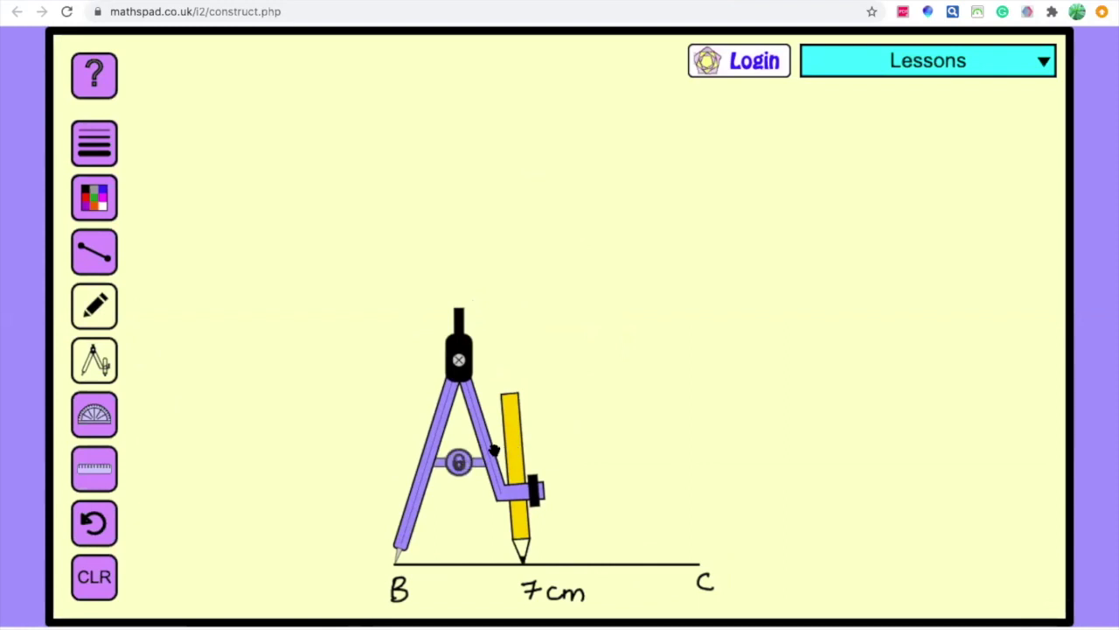
mouse_move(459, 359)
mouse_down()
mouse_move(425, 327)
mouse_move(210, 347)
mouse_move(137, 547)
mouse_move(157, 602)
mouse_move(201, 629)
mouse_up()
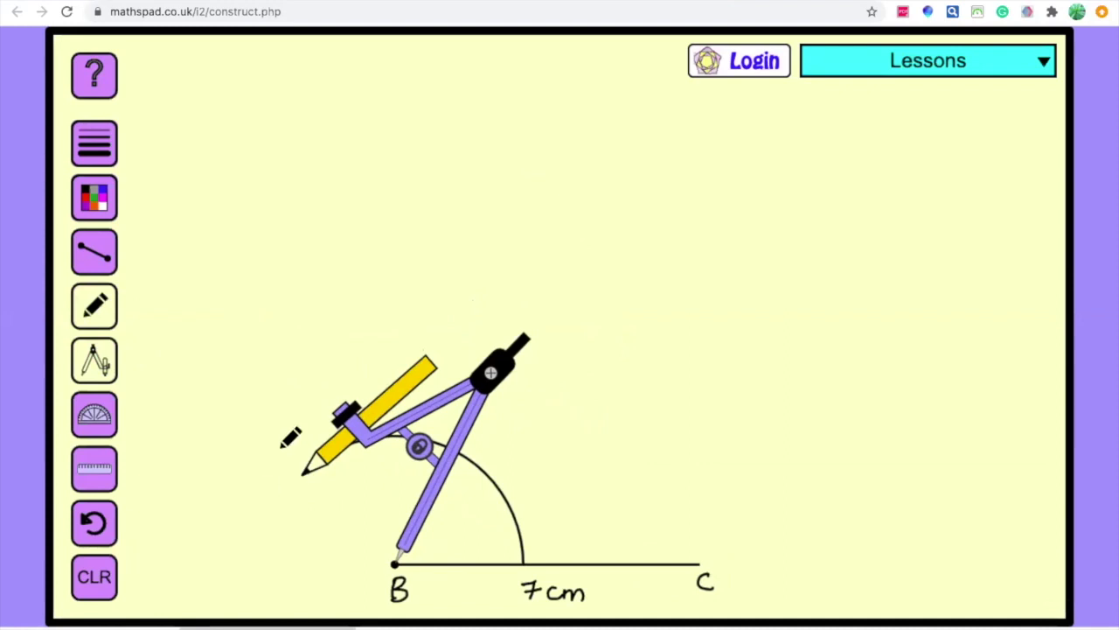
scroll(470, 402, up, 2)
drag(487, 395, 364, 407)
With the same compass width, step off the 60° and 120° marks along the semicircle, starting from its crossing with BC.
drag(371, 483, 520, 480)
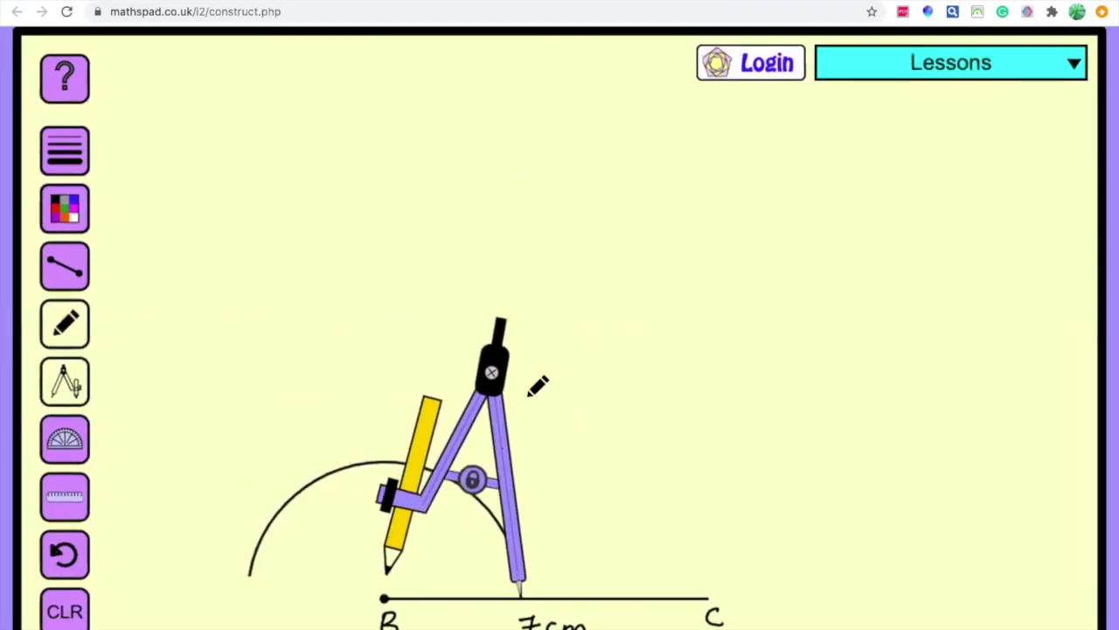
mouse_move(464, 422)
mouse_down()
mouse_move(499, 416)
mouse_move(564, 440)
mouse_move(616, 419)
mouse_move(680, 453)
mouse_move(618, 501)
mouse_up()
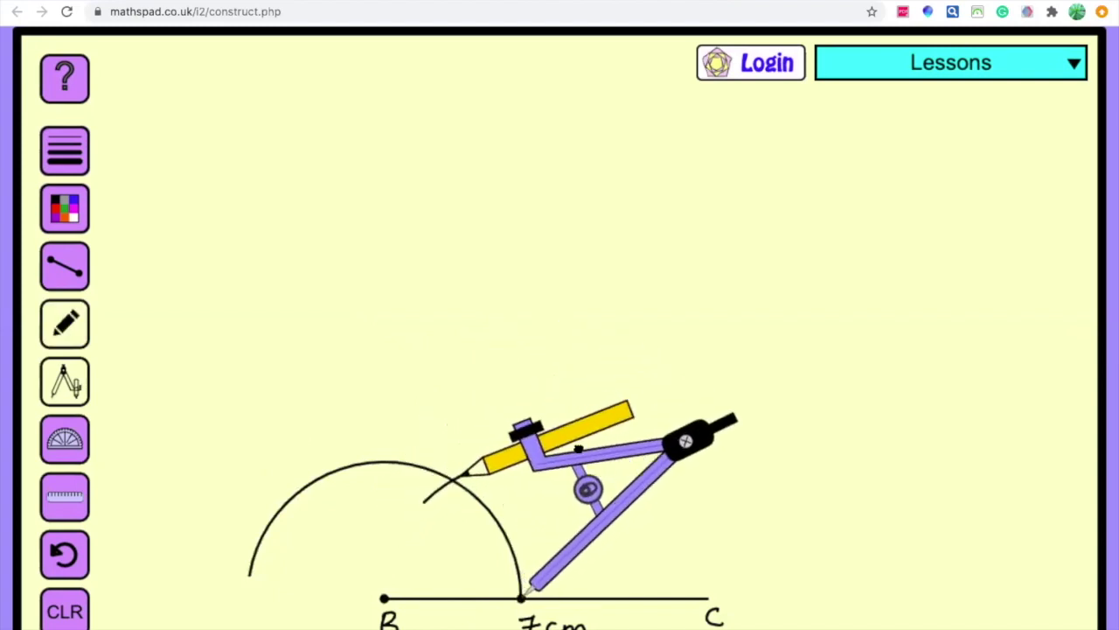
mouse_move(578, 449)
mouse_down()
mouse_move(537, 379)
mouse_move(411, 372)
mouse_up()
drag(432, 250, 384, 313)
click(451, 479)
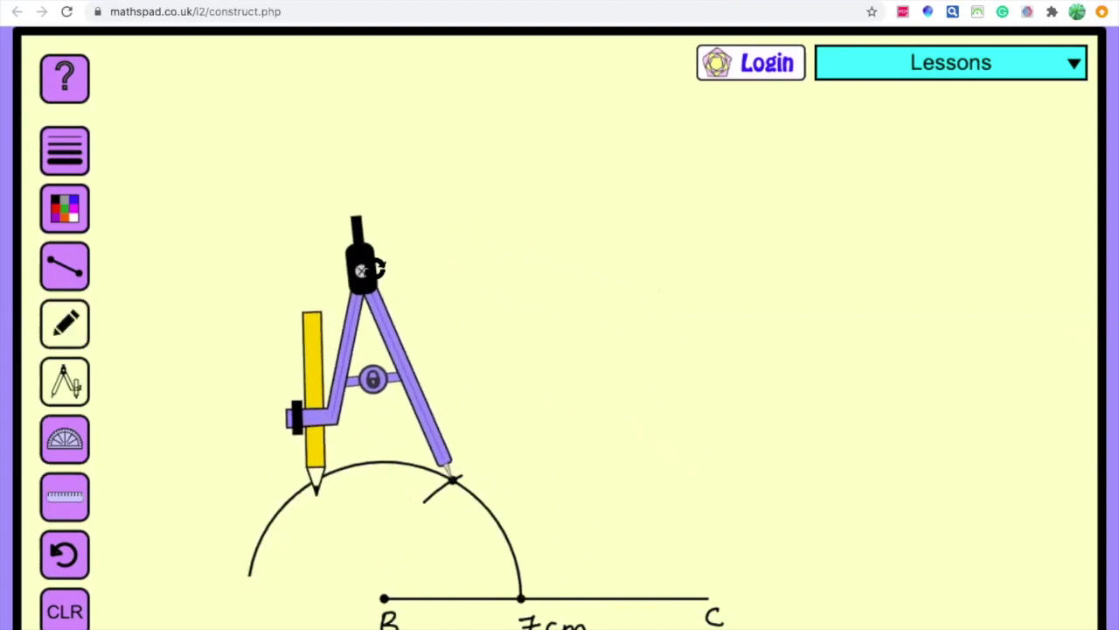
mouse_move(343, 351)
mouse_down()
mouse_move(379, 324)
mouse_move(342, 323)
mouse_move(364, 327)
mouse_up()
Draw crossing arcs above the semicircle from the 60° and 120° marks, and join their intersection to B with a straight line.
mouse_move(572, 547)
mouse_down()
mouse_move(657, 378)
mouse_move(600, 337)
mouse_move(569, 283)
mouse_move(643, 354)
mouse_up()
drag(564, 418, 437, 422)
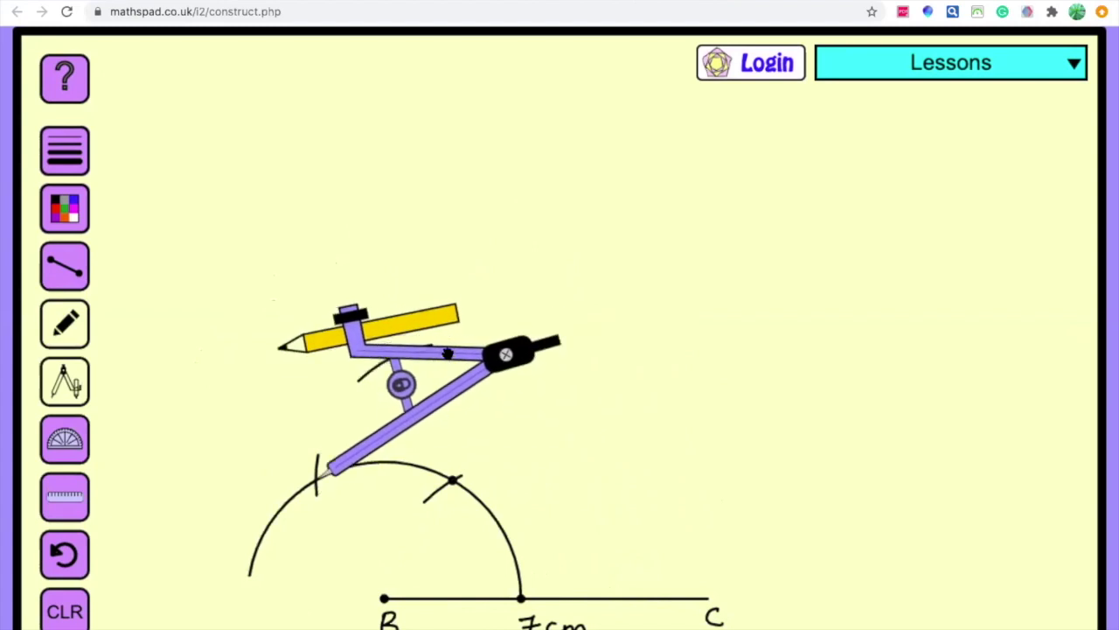
mouse_move(504, 353)
mouse_down()
mouse_move(547, 452)
mouse_move(542, 513)
mouse_move(513, 560)
mouse_move(278, 397)
mouse_up()
drag(262, 359, 301, 187)
click(65, 266)
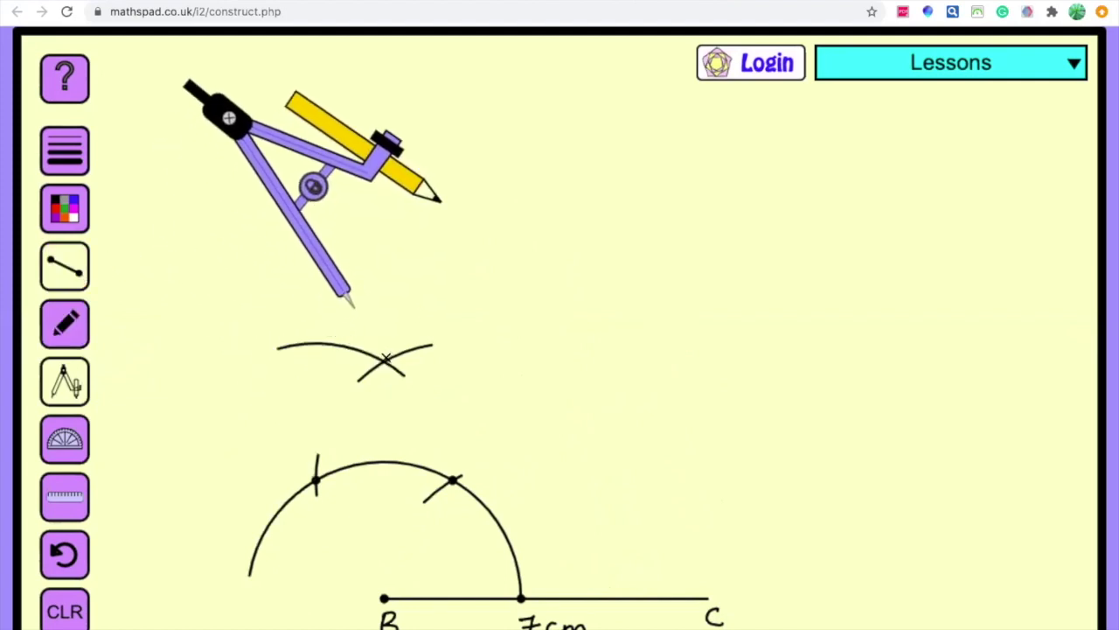
drag(382, 362, 383, 598)
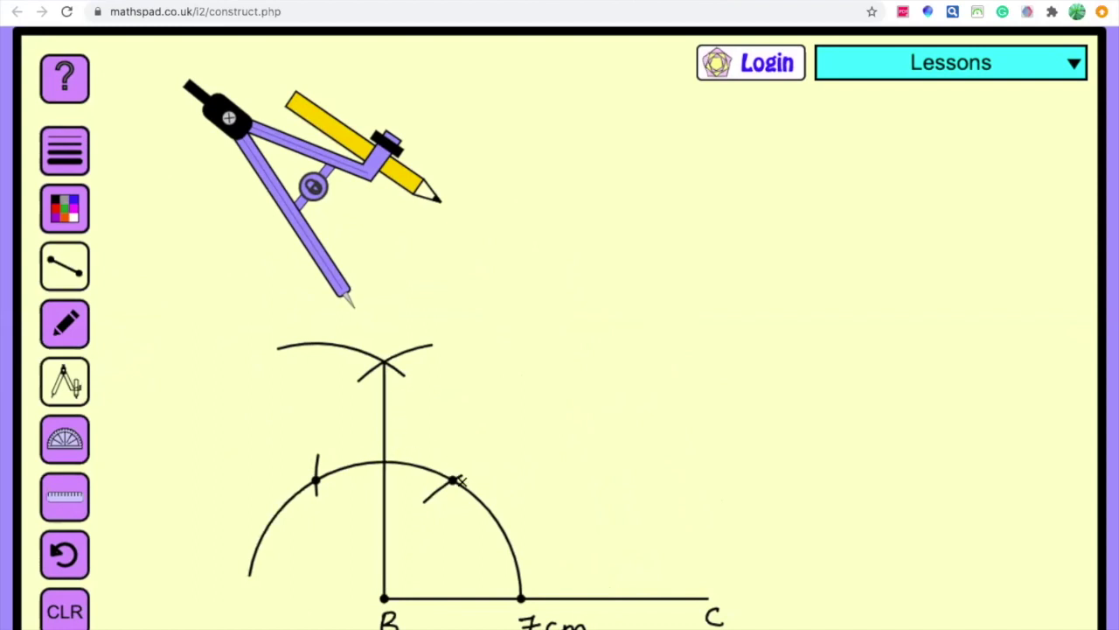
Draw crossing green arcs centred on the vertical line's crossing with the semicircle and on the 60° mark, keeping the same compass width.
drag(320, 250, 332, 407)
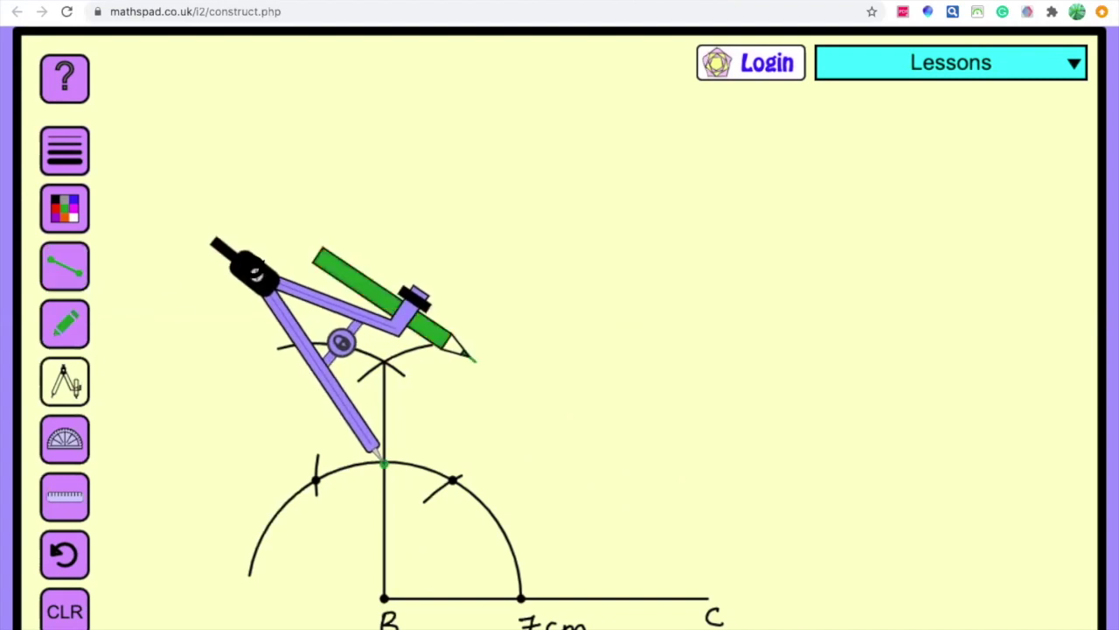
drag(294, 330, 335, 309)
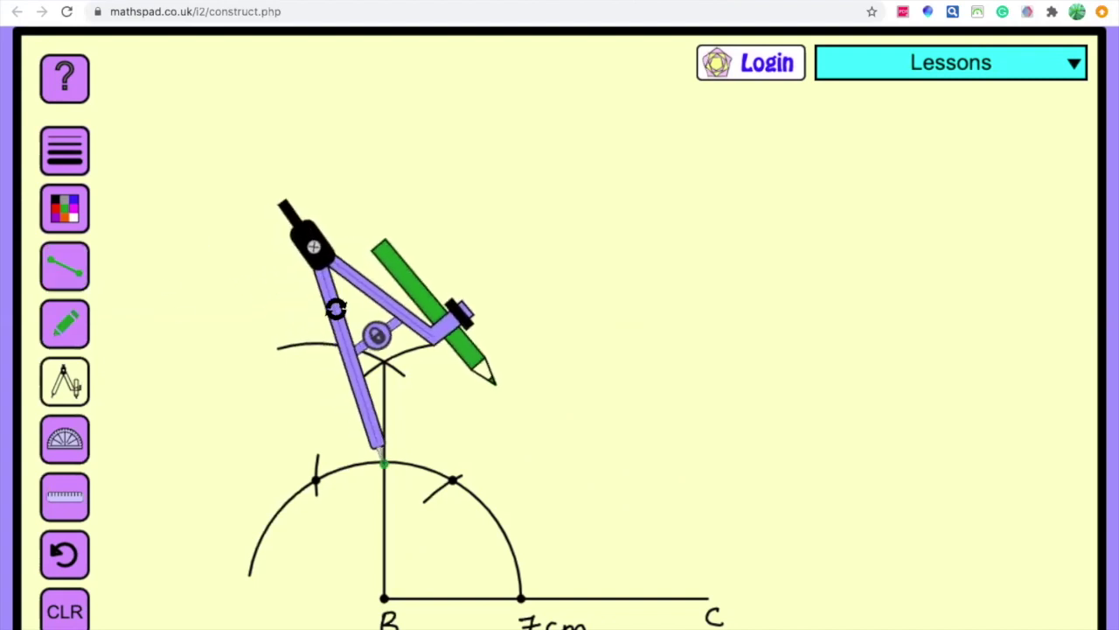
drag(294, 242, 247, 266)
drag(473, 361, 437, 340)
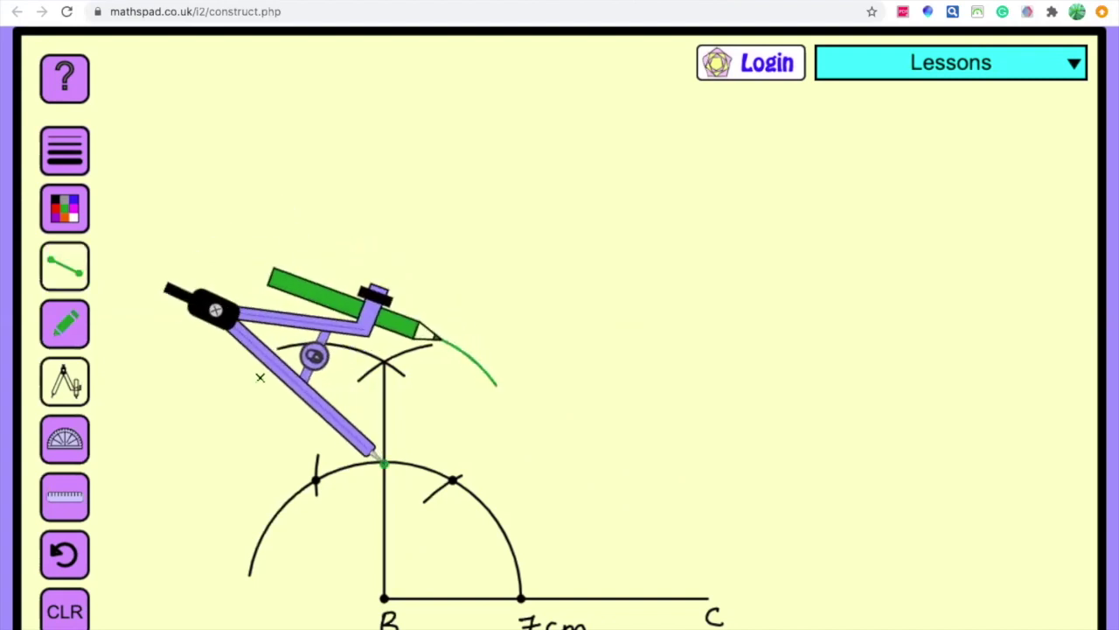
drag(280, 376, 346, 378)
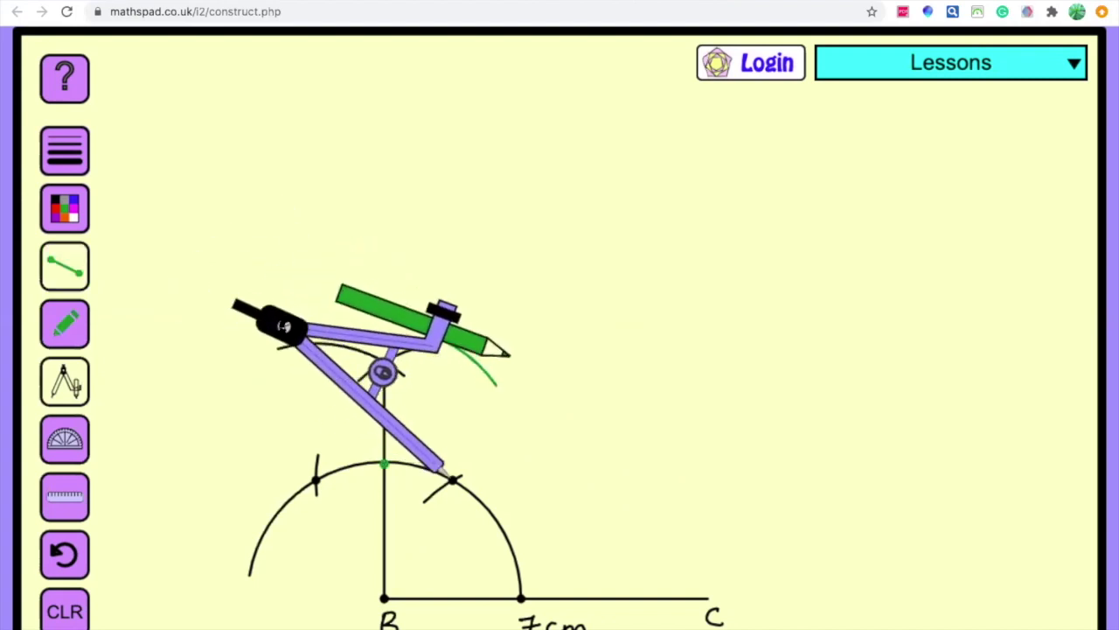
drag(229, 306, 164, 396)
click(163, 396)
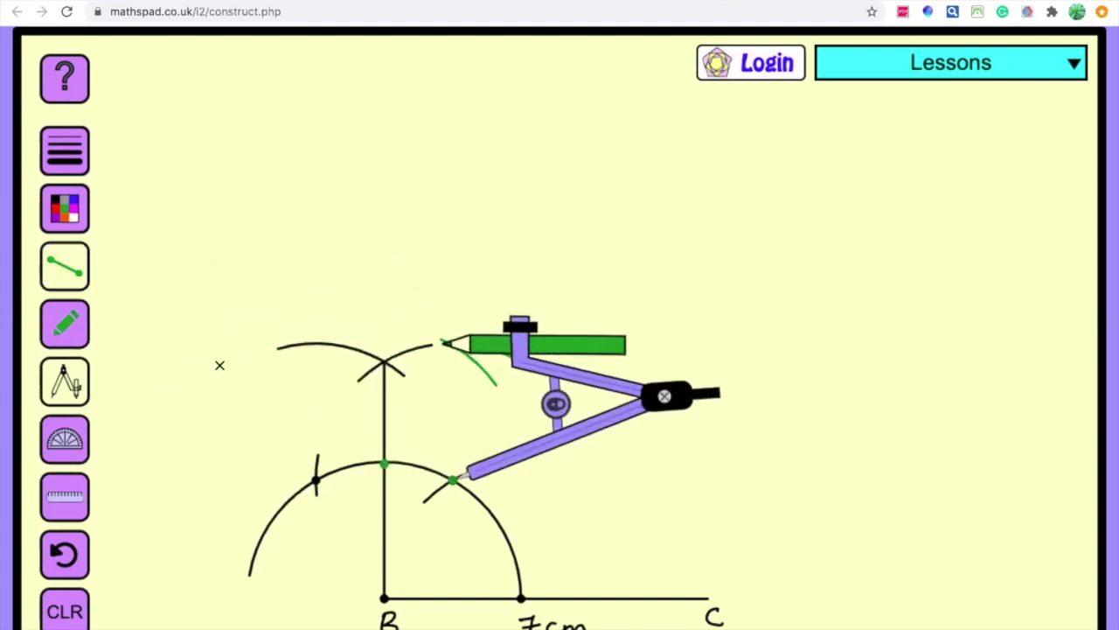
drag(666, 396, 634, 369)
mouse_move(565, 357)
mouse_down()
mouse_move(540, 308)
mouse_move(474, 249)
mouse_up()
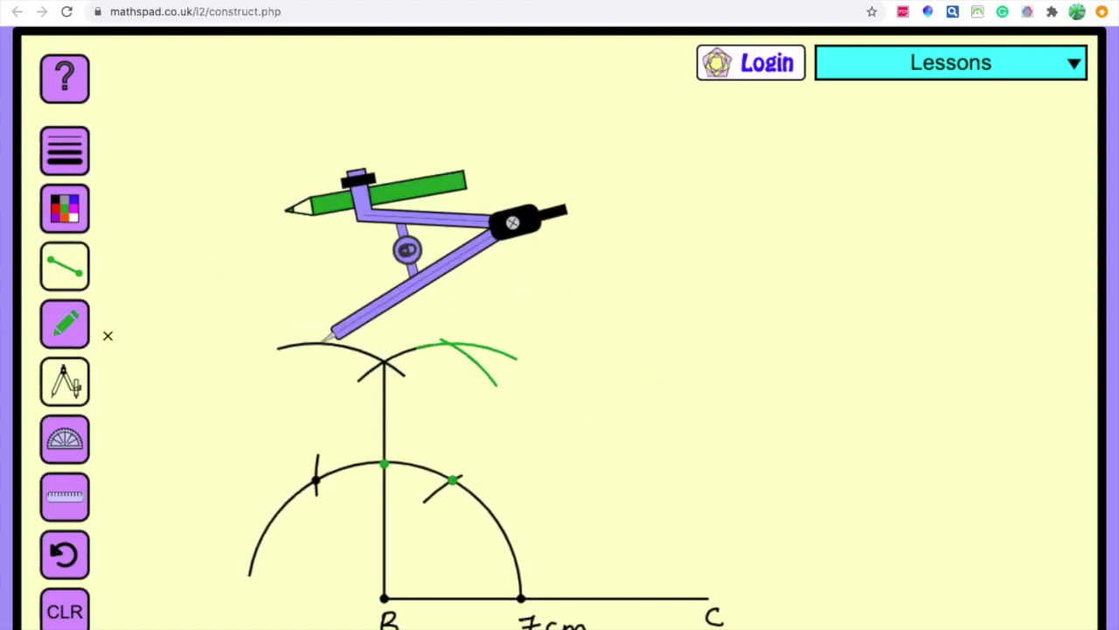
Draw a green line from B to the intersection of the green arcs and handwrite 75° in the angle at B.
click(66, 266)
drag(385, 599, 451, 339)
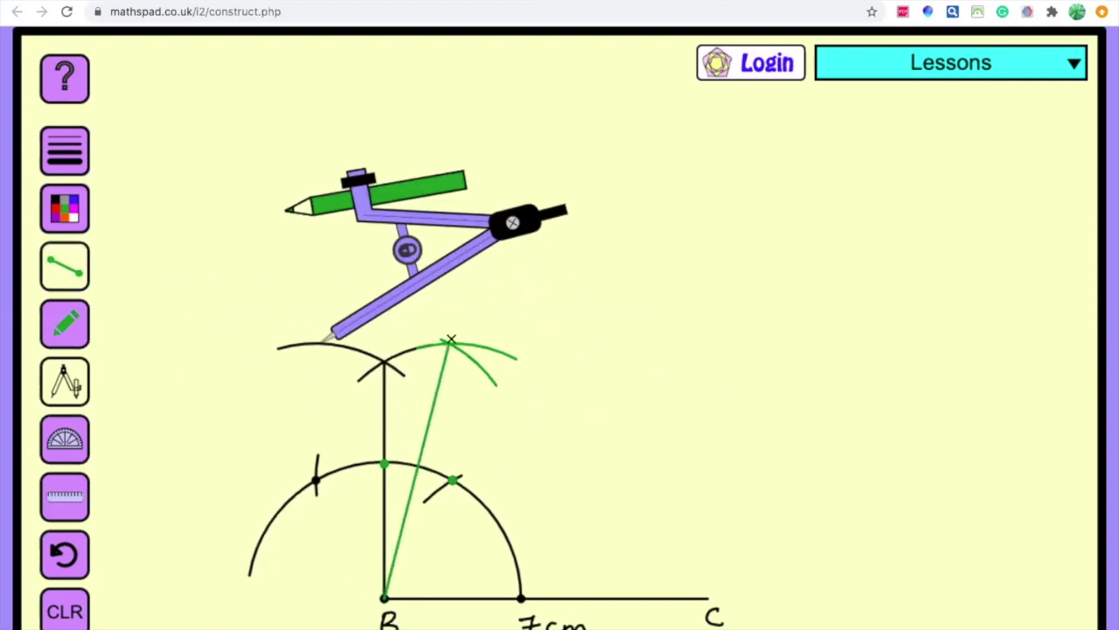
click(72, 334)
mouse_move(400, 562)
mouse_down()
mouse_move(395, 578)
mouse_move(405, 580)
mouse_move(430, 546)
mouse_up()
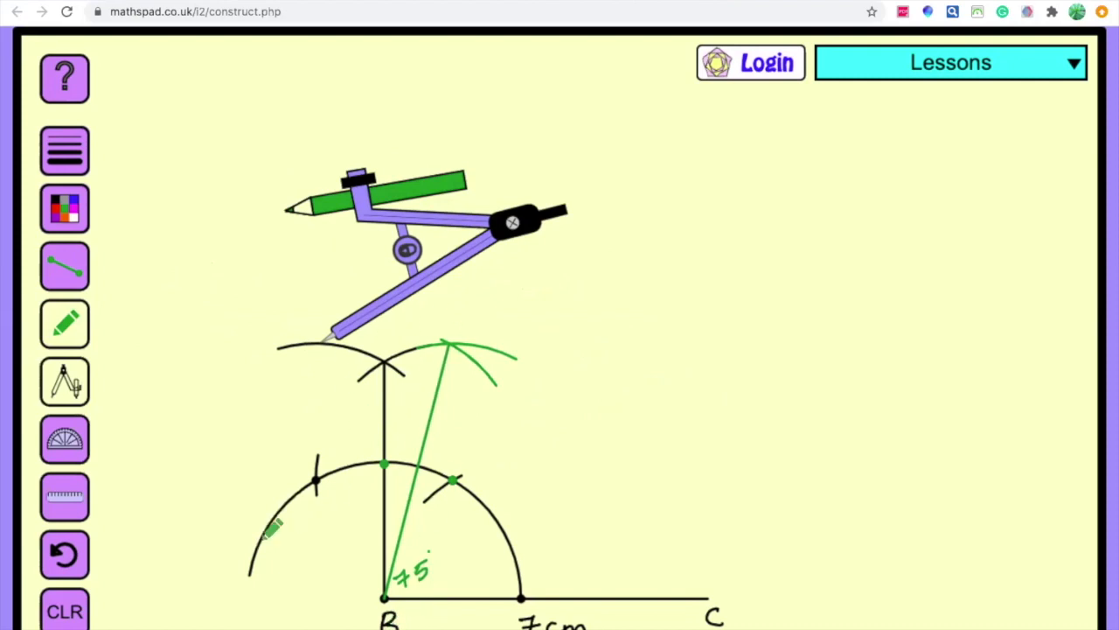
Using the ruler from B, extend the 75° line just past the 12 cm mark and join its upper end to C.
click(68, 496)
drag(428, 217, 300, 89)
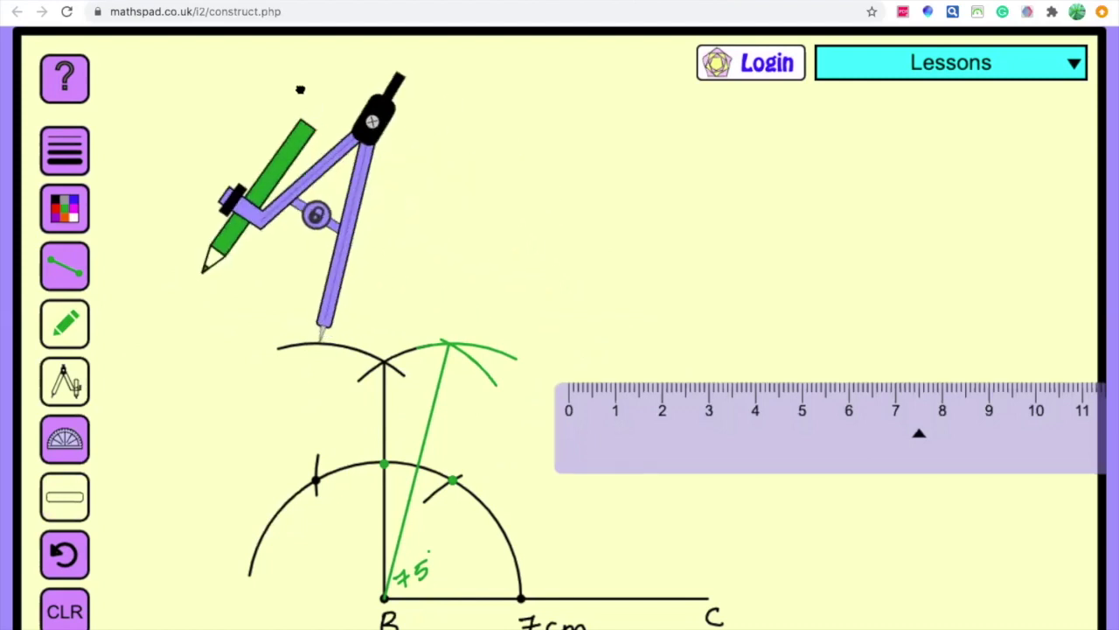
click(72, 378)
drag(790, 443, 634, 612)
drag(806, 618, 783, 628)
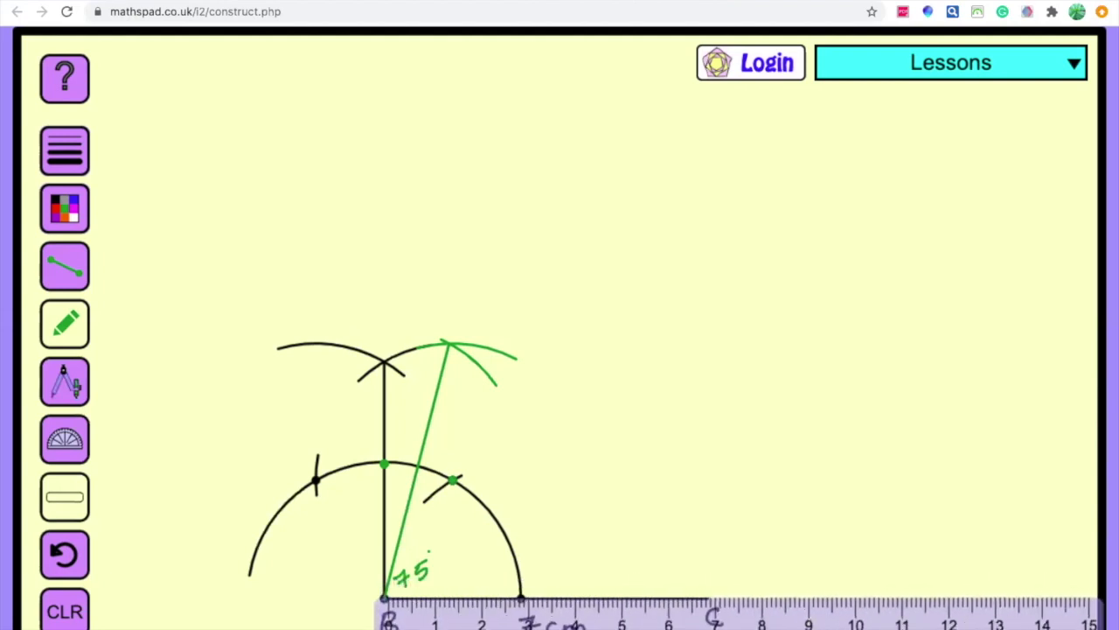
mouse_move(962, 629)
mouse_down()
mouse_move(804, 207)
mouse_move(641, 97)
mouse_move(573, 87)
mouse_up()
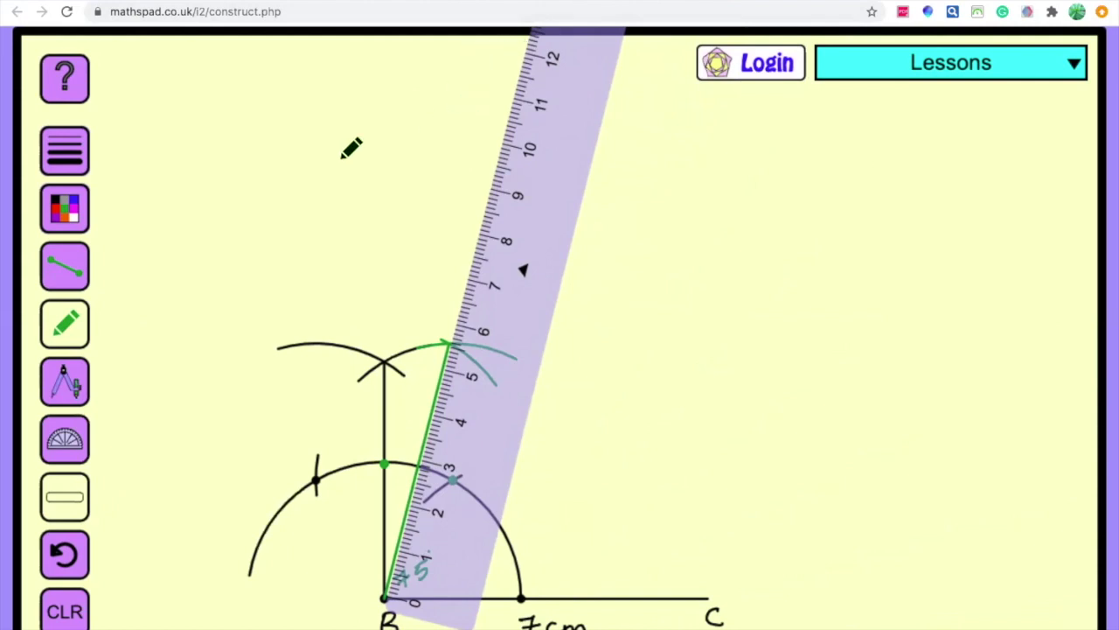
drag(437, 335, 526, 41)
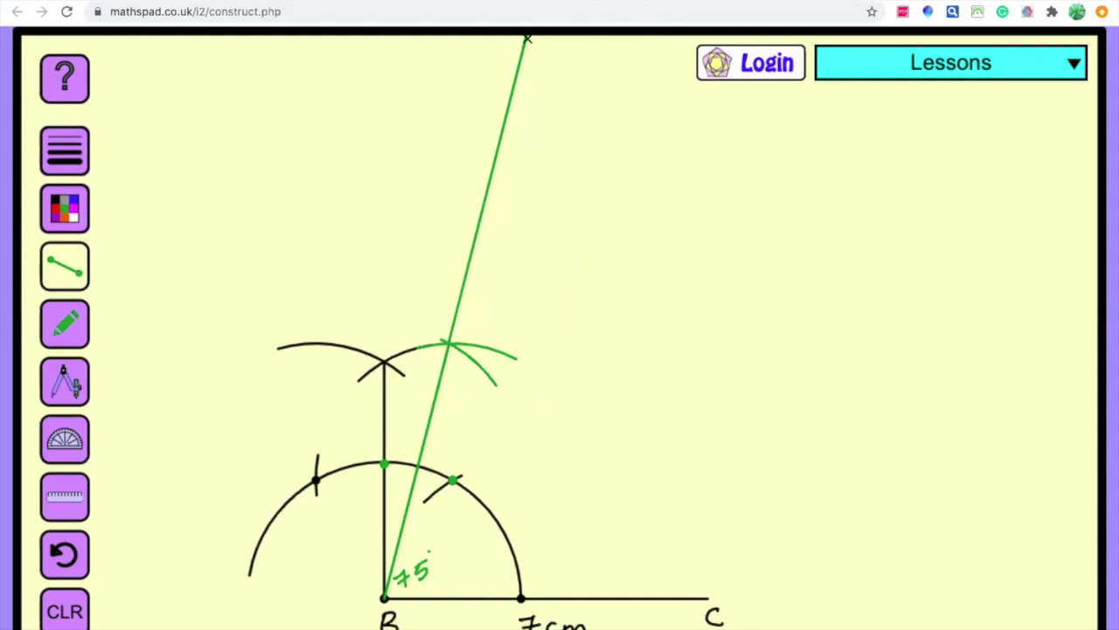
mouse_move(526, 41)
mouse_down()
mouse_move(594, 492)
mouse_move(709, 587)
mouse_up()
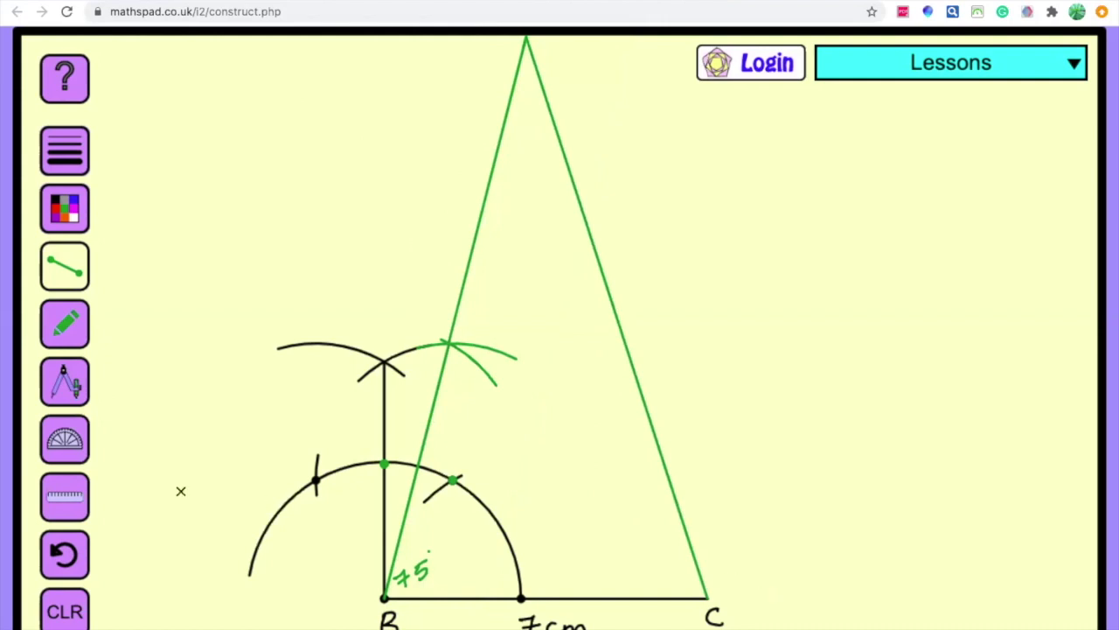
Centre the compass on C, widen and lock it beyond half the long slanted side, and draw red arcs on both sides.
click(74, 379)
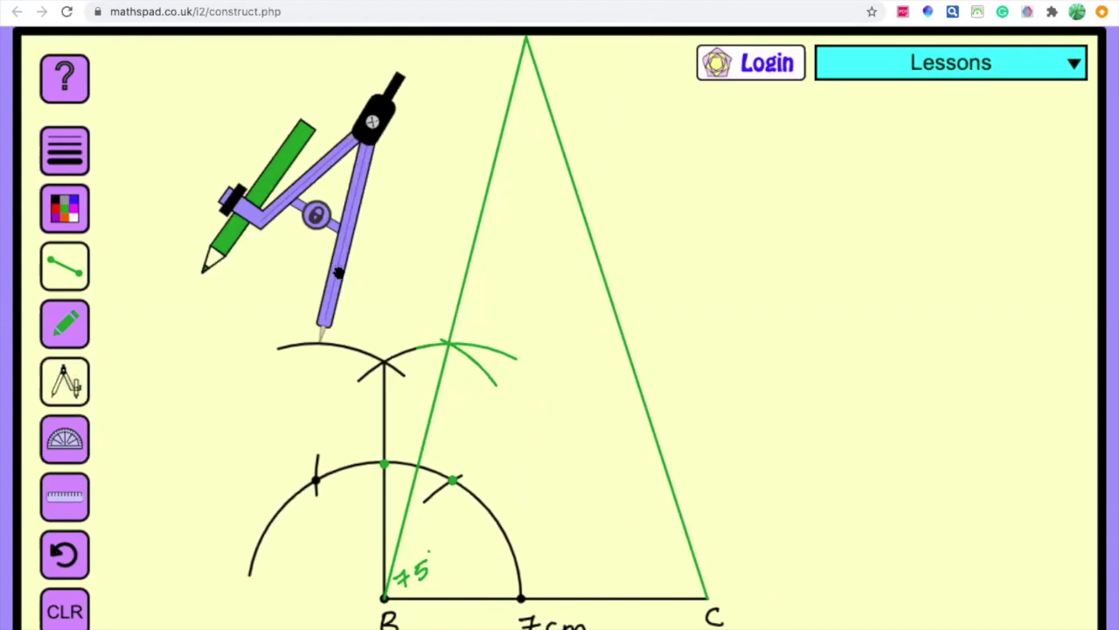
drag(345, 267, 714, 523)
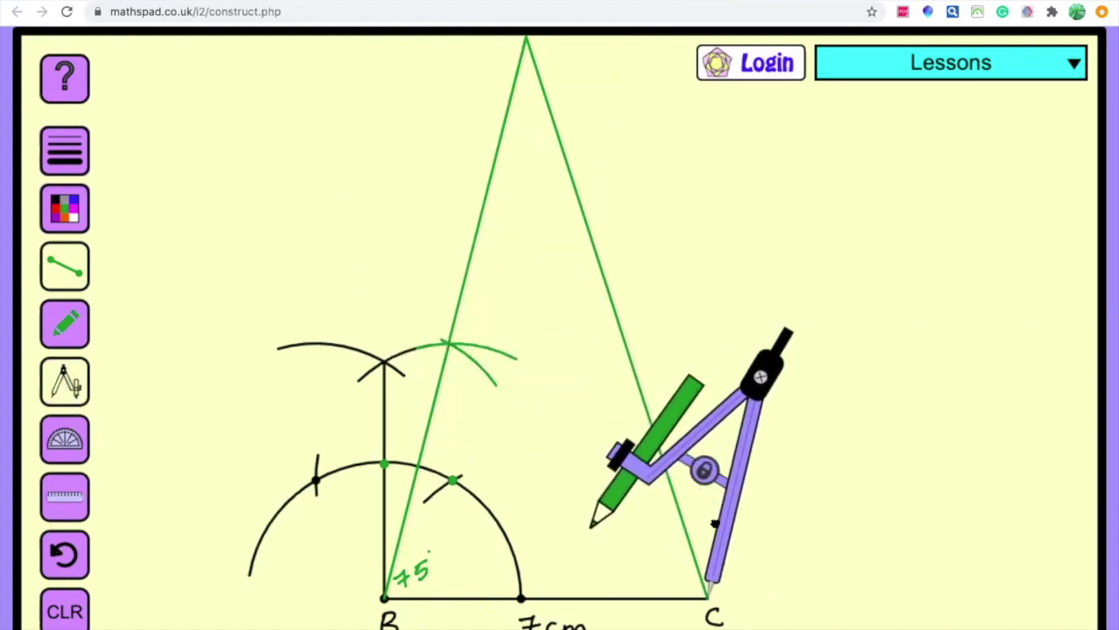
drag(691, 441, 569, 347)
click(703, 472)
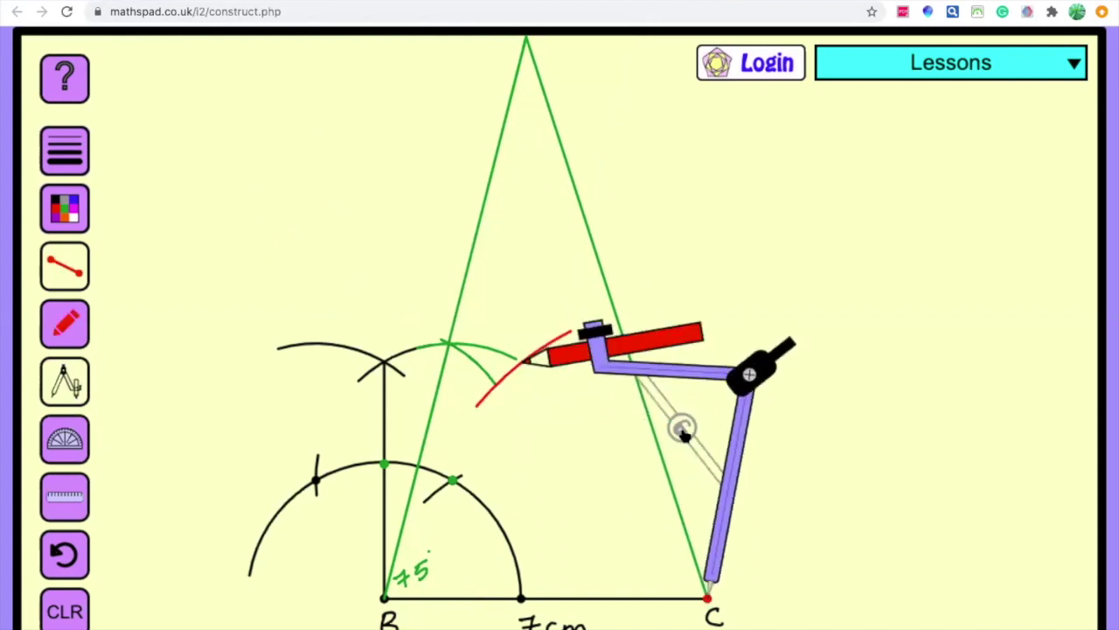
click(685, 432)
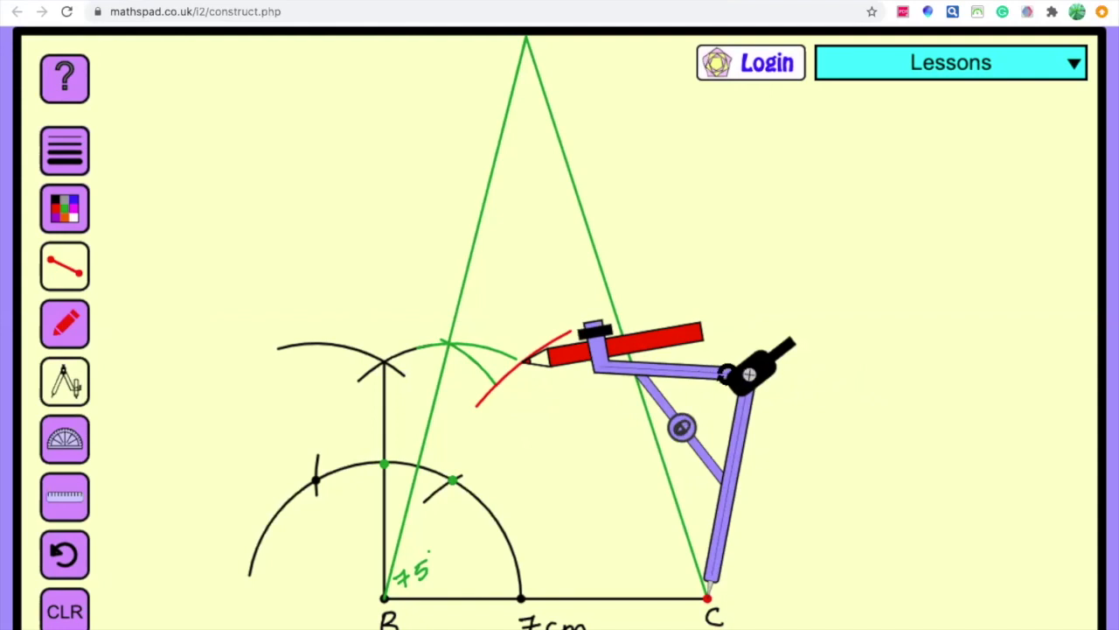
mouse_move(648, 373)
mouse_down()
mouse_move(784, 398)
mouse_move(815, 458)
mouse_up()
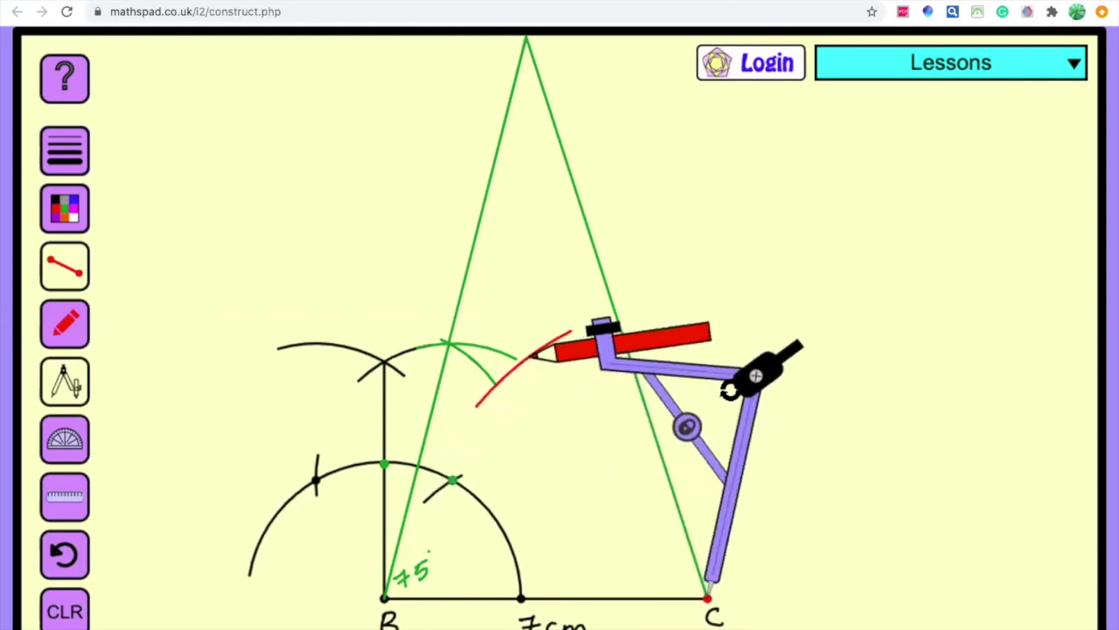
mouse_move(679, 368)
mouse_down()
mouse_move(786, 400)
mouse_move(696, 353)
mouse_move(625, 387)
mouse_up()
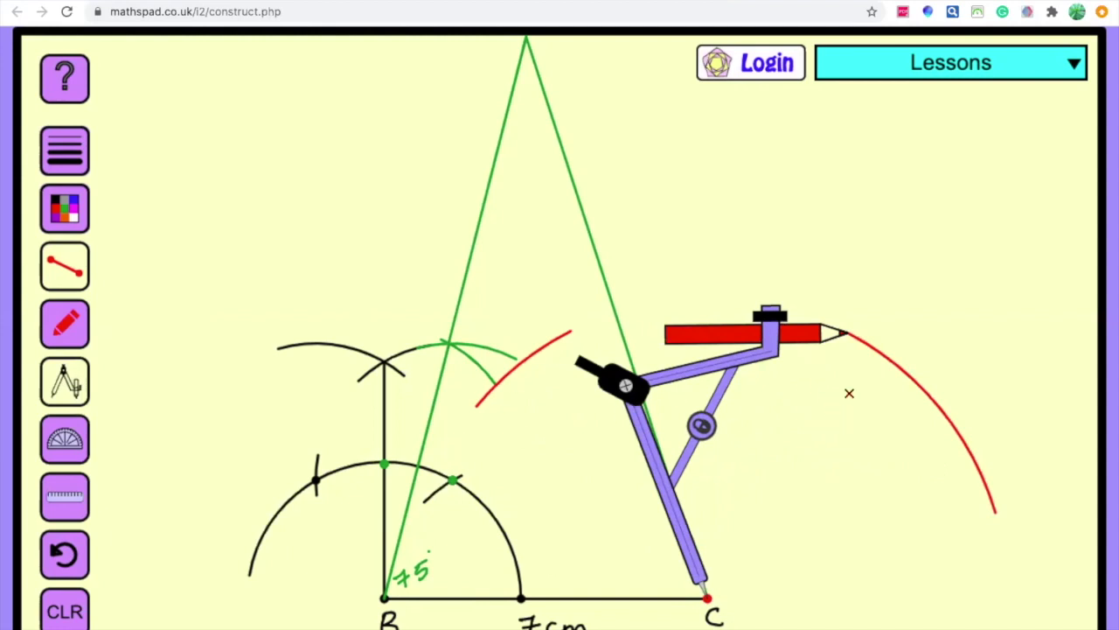
Draw red arcs centred on the top vertex with the same compass width, and return the compass point to C.
mouse_move(645, 444)
mouse_down()
mouse_move(645, 344)
mouse_move(647, 352)
mouse_move(487, 213)
mouse_move(493, 79)
mouse_move(442, 35)
mouse_up()
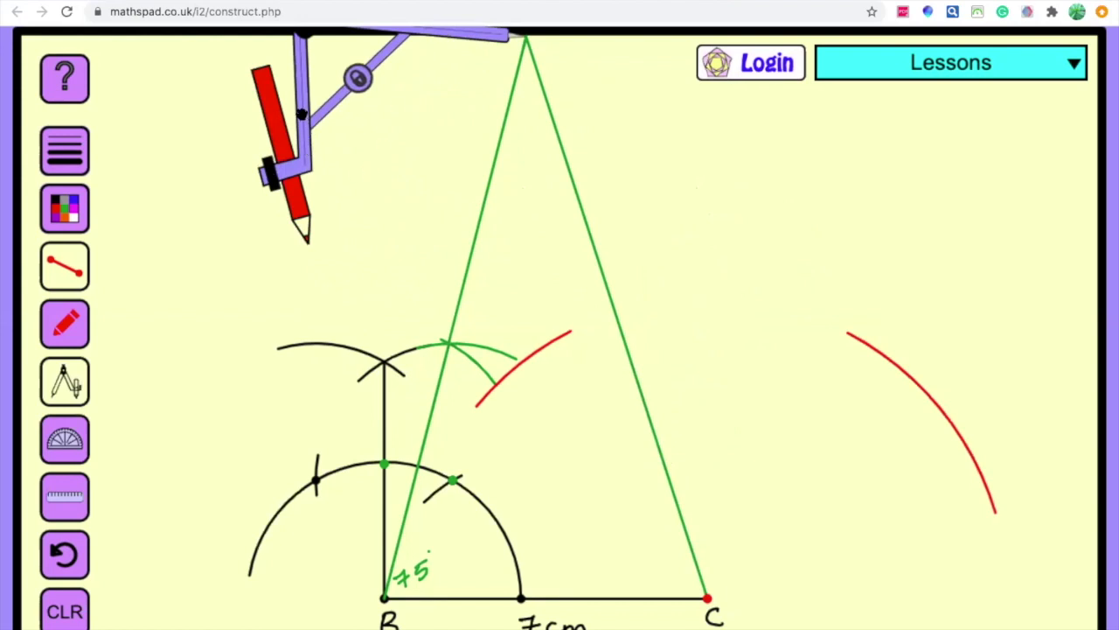
mouse_move(311, 42)
mouse_down()
mouse_move(425, 189)
mouse_move(459, 205)
mouse_move(517, 184)
mouse_up()
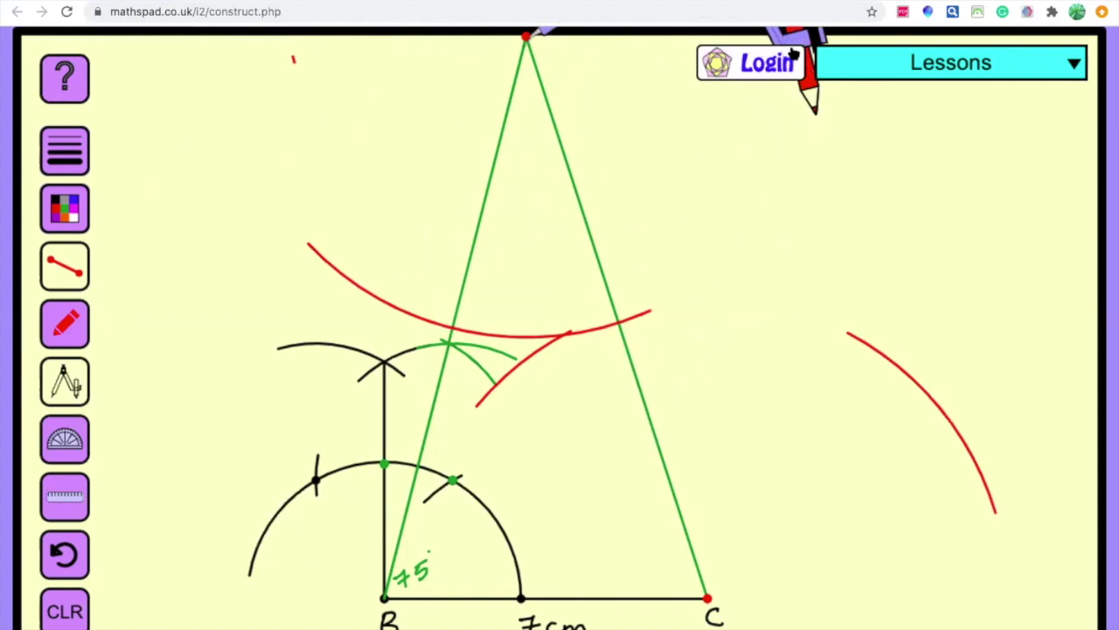
mouse_move(781, 38)
mouse_down()
mouse_move(745, 160)
mouse_move(728, 150)
mouse_move(742, 105)
mouse_move(687, 70)
mouse_move(545, 30)
mouse_move(674, 487)
mouse_move(724, 592)
mouse_up()
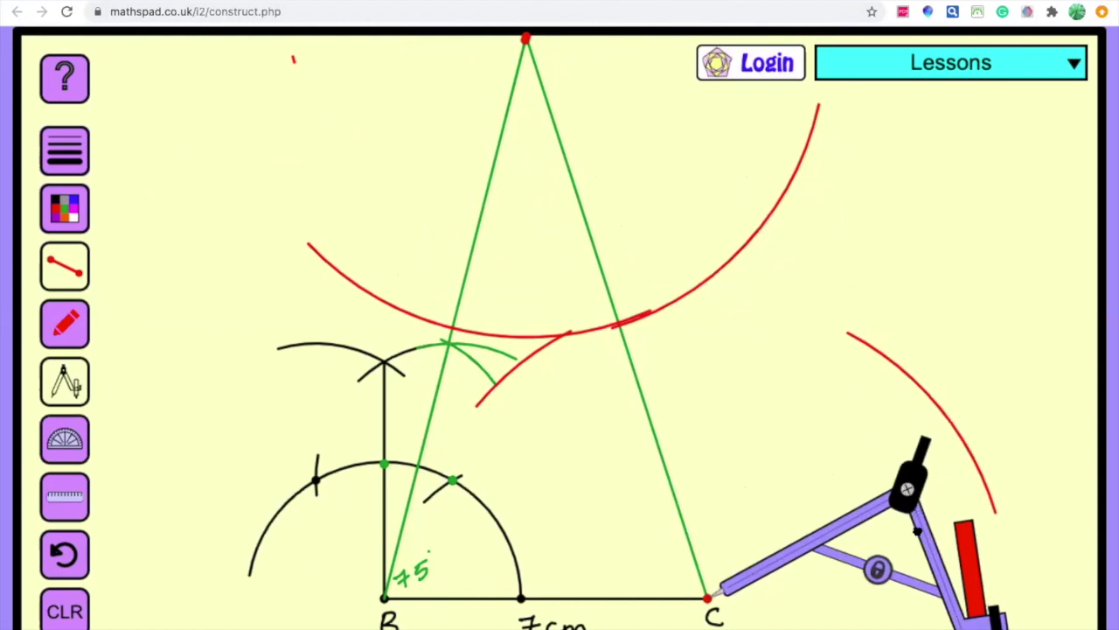
Complete the red perpendicular bisector through the red arc intersections and handwrite A where it crosses the 75° line.
mouse_move(920, 530)
mouse_down()
mouse_move(852, 456)
mouse_move(831, 392)
mouse_move(758, 355)
mouse_move(498, 400)
mouse_move(428, 454)
mouse_move(543, 430)
mouse_up()
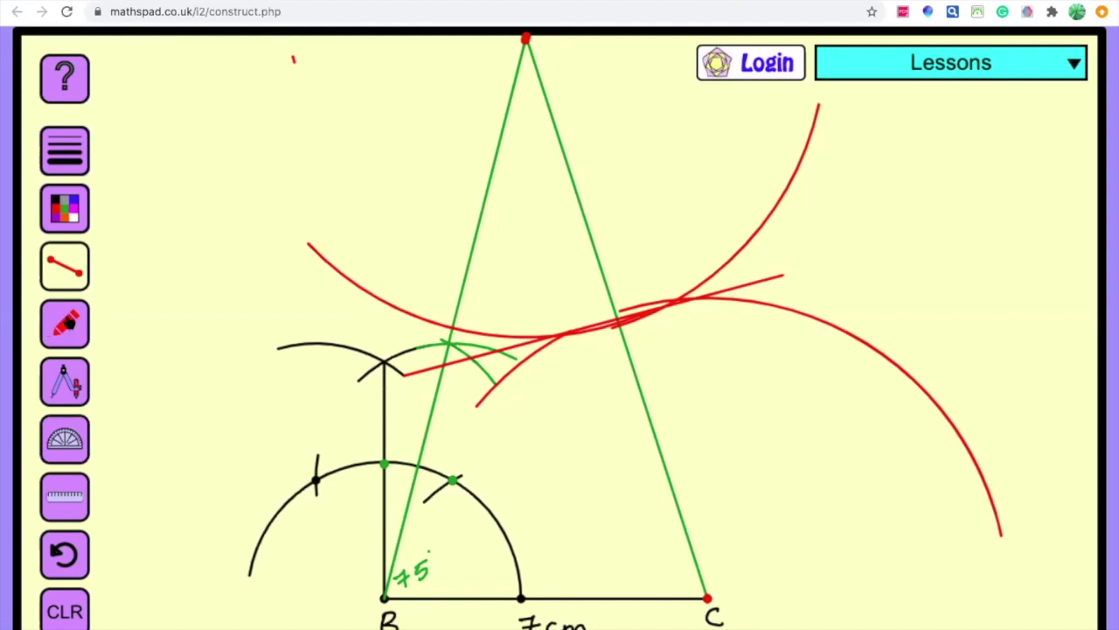
click(67, 324)
mouse_move(391, 354)
mouse_down()
mouse_move(414, 350)
mouse_move(409, 341)
mouse_up()
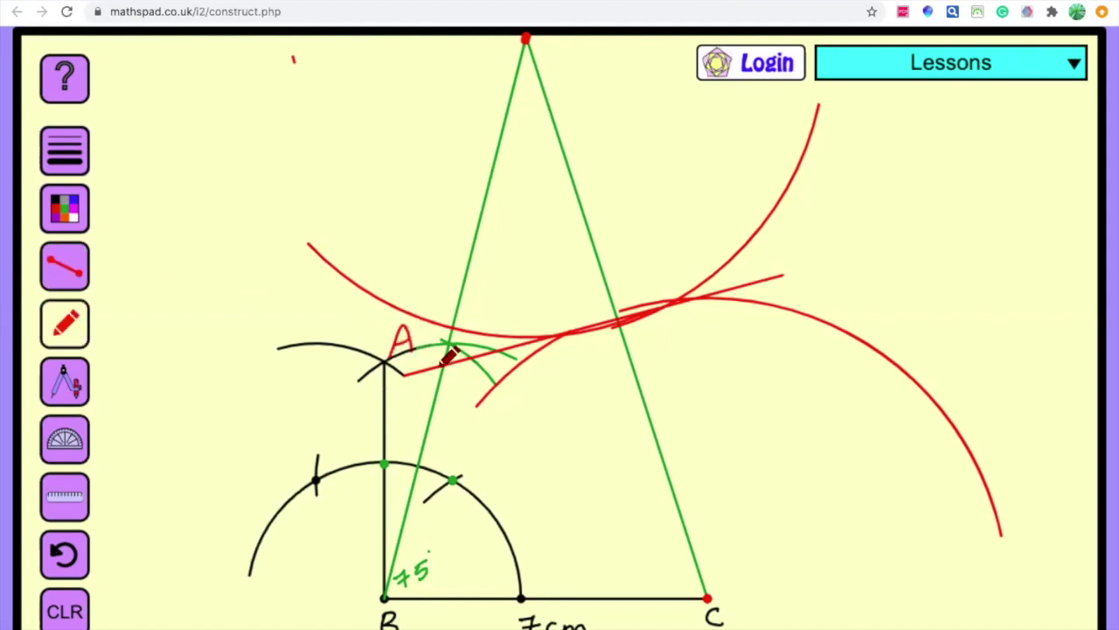
Join A to C with a straight red line.
click(88, 255)
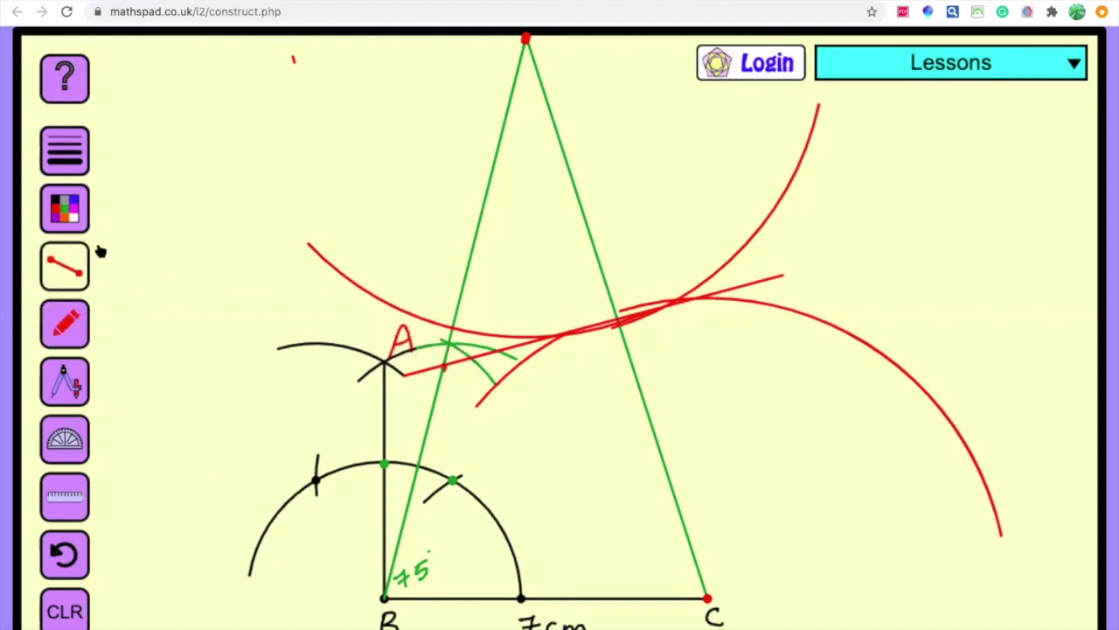
drag(444, 367, 706, 598)
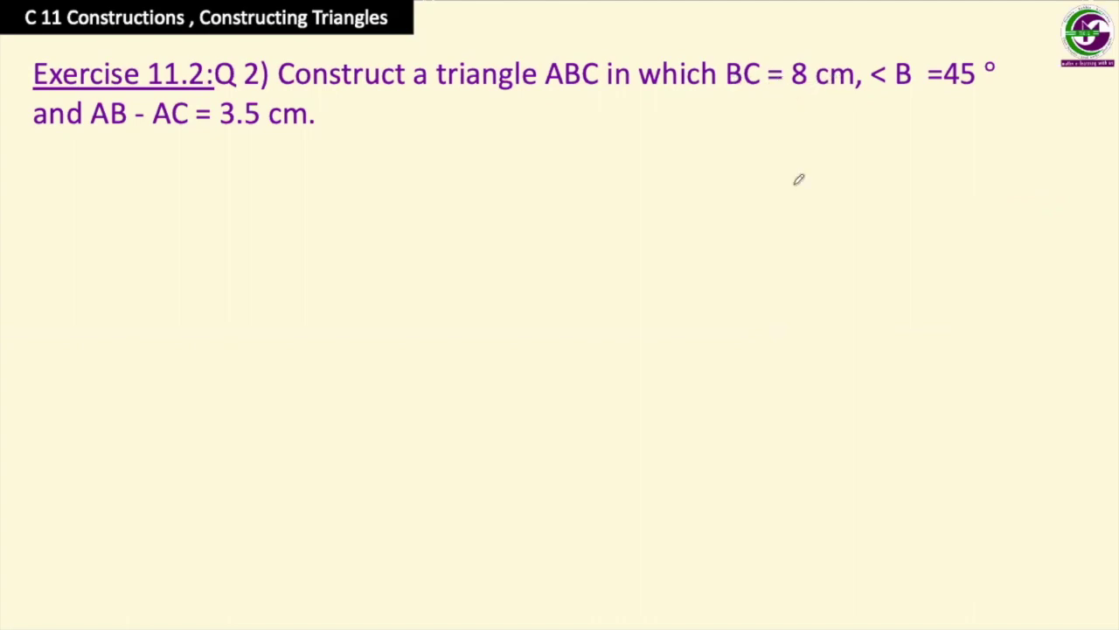
Sketch a rough blue triangle beneath the question on the Exercise 11.2 Q 2 slide.
drag(872, 162, 733, 274)
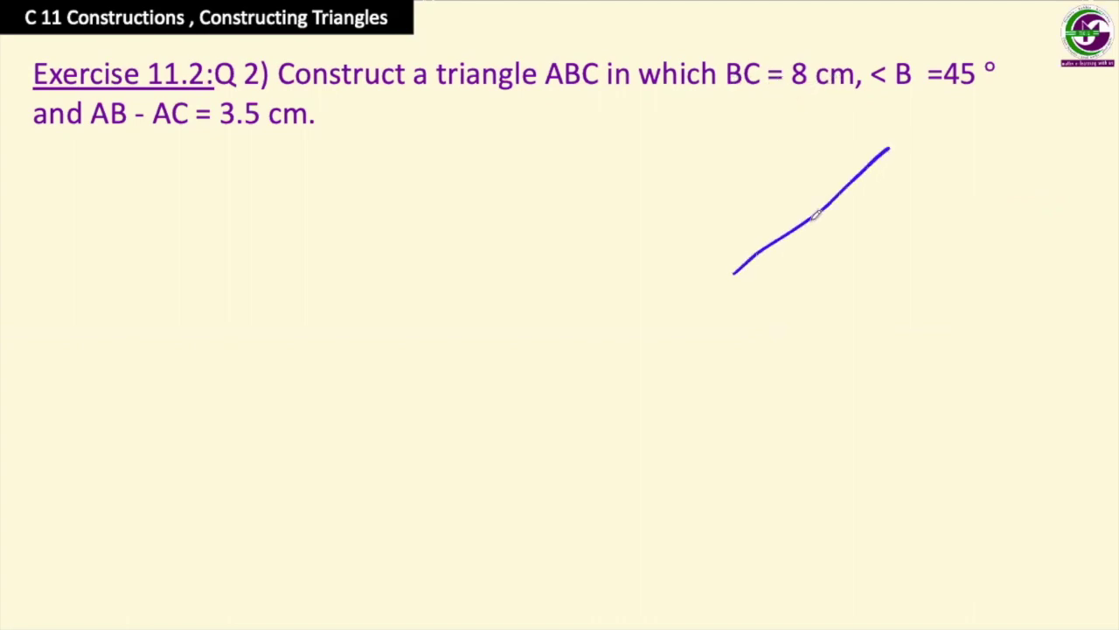
drag(889, 147, 953, 295)
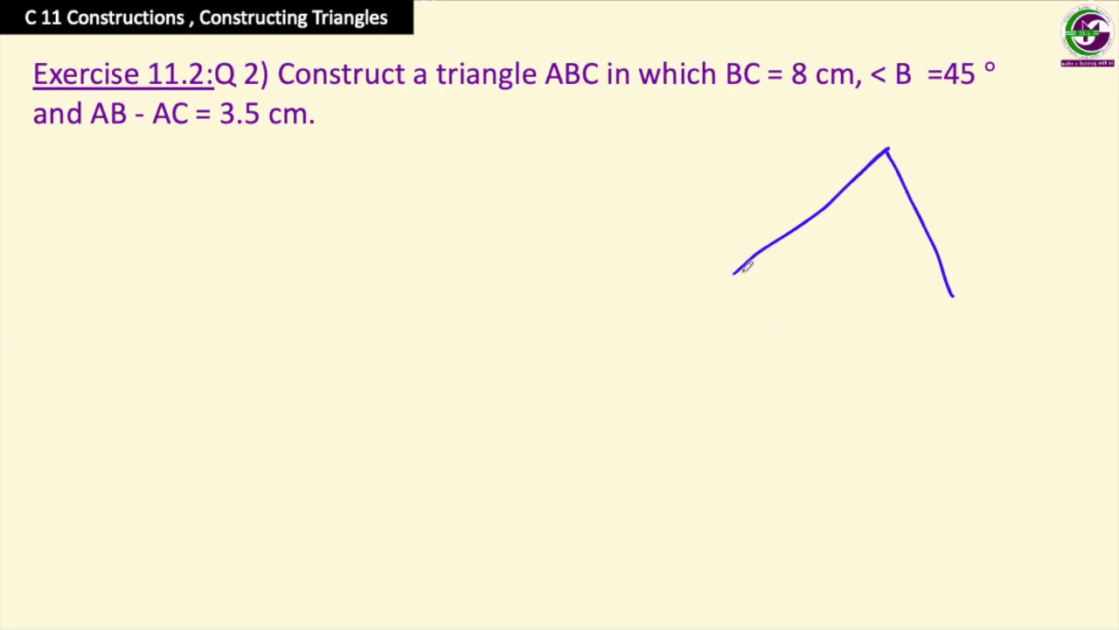
drag(734, 274, 955, 294)
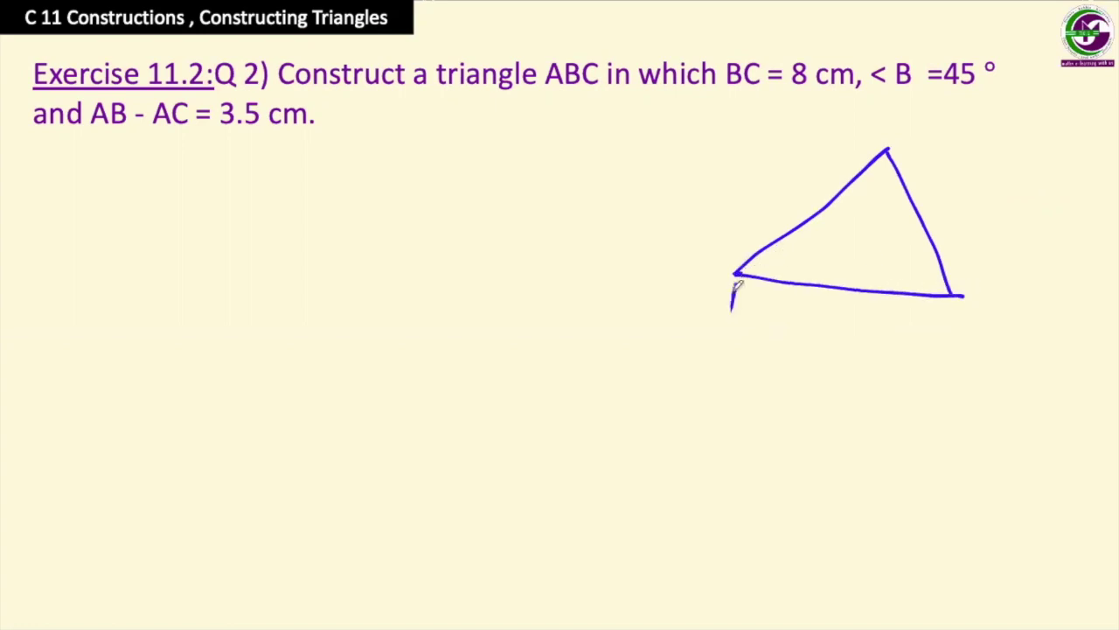
Label the rough triangle A, B and C with BC 8 cm and angle B 45°, and annotate the lower part of AB.
drag(735, 281, 755, 309)
drag(981, 304, 979, 325)
mouse_move(846, 309)
mouse_down()
mouse_move(841, 328)
mouse_move(894, 330)
mouse_up()
mouse_move(761, 251)
mouse_down()
mouse_move(767, 276)
mouse_move(822, 249)
mouse_up()
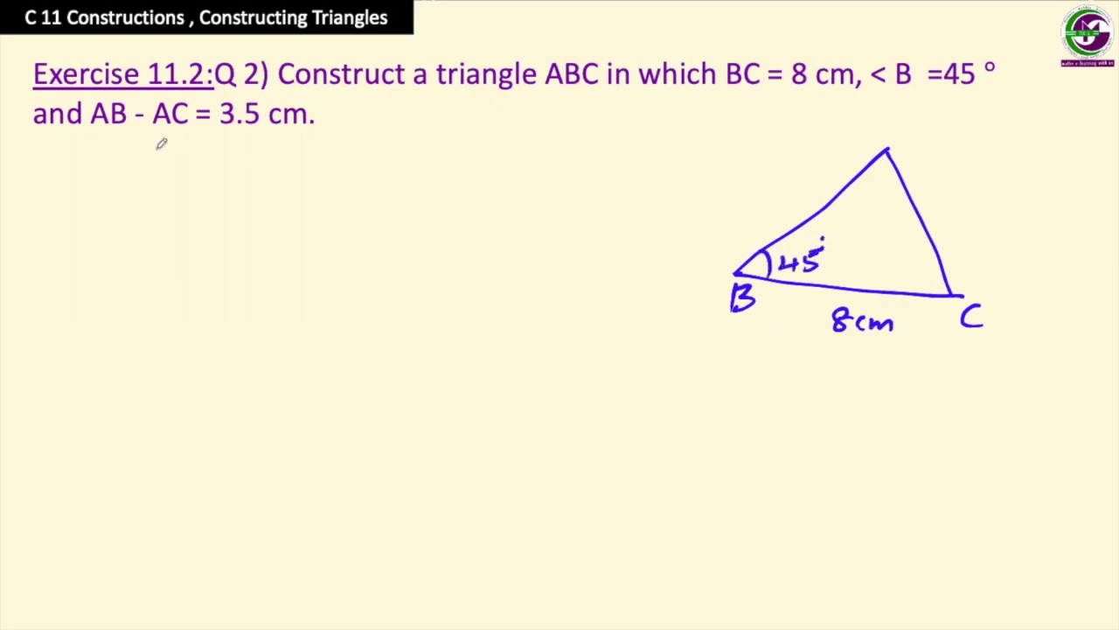
drag(867, 130, 892, 122)
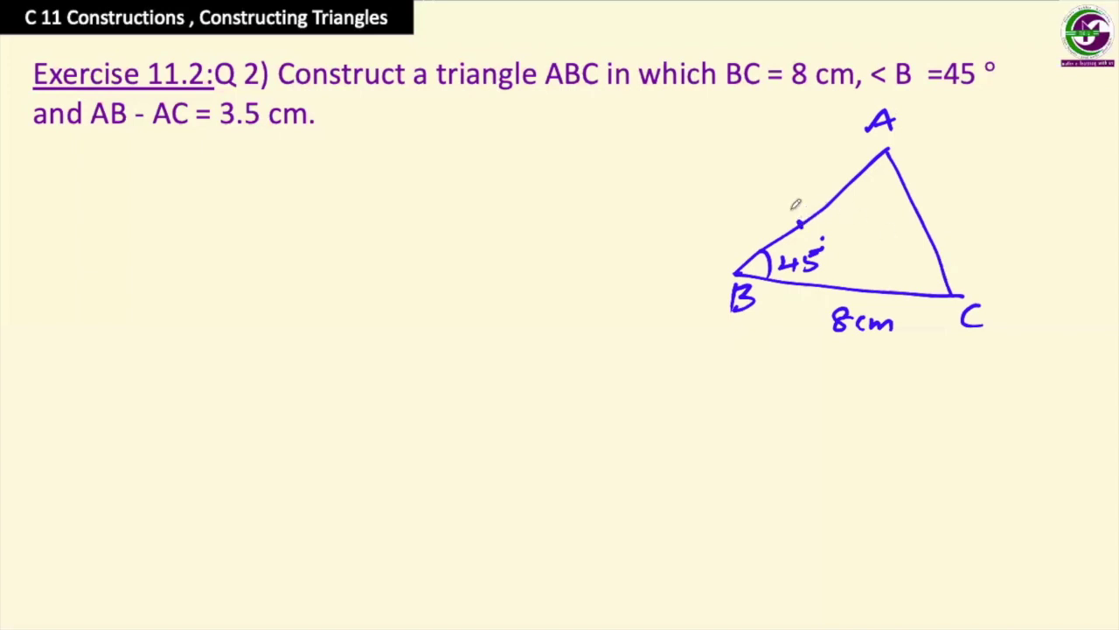
drag(741, 224, 773, 214)
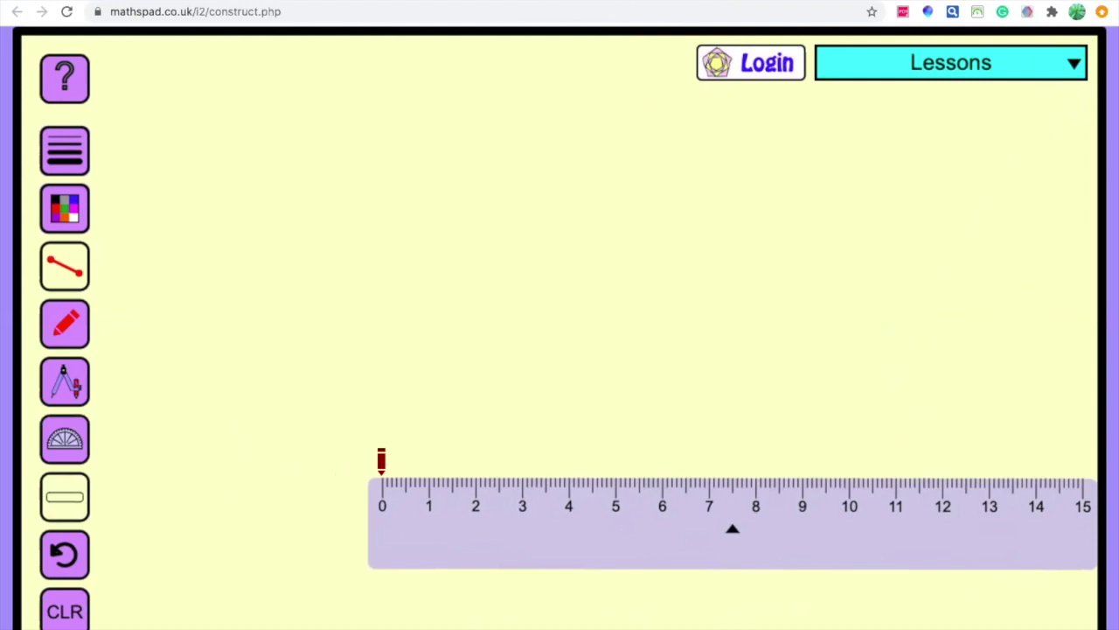
Draw an 8 cm red line along the ruler and handwrite B, C and 8 cm below it.
drag(381, 461, 754, 490)
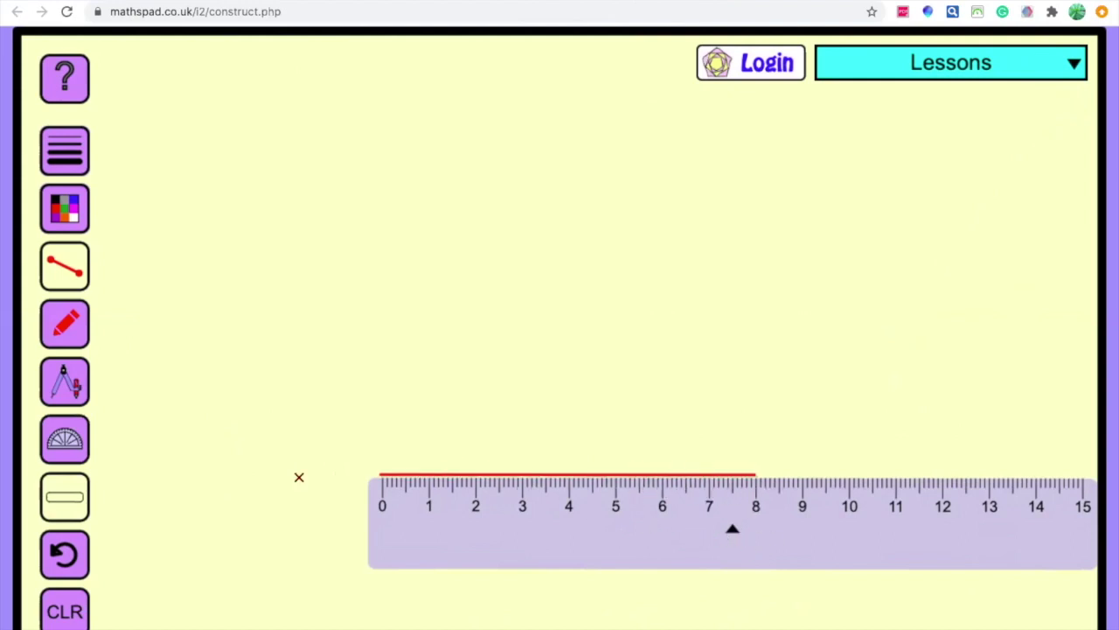
click(77, 502)
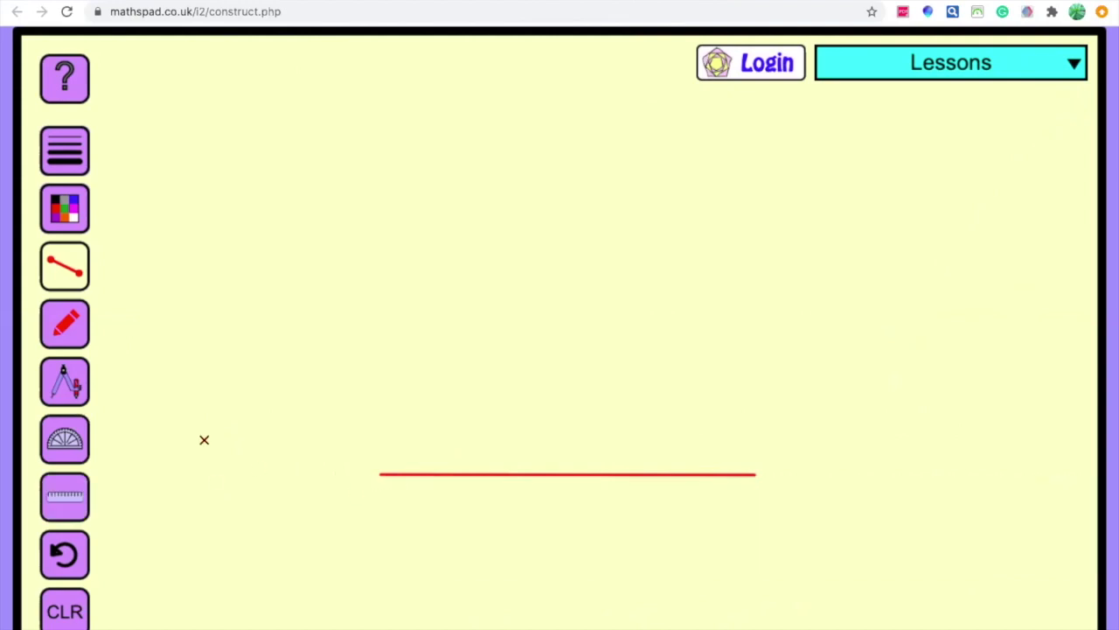
click(62, 324)
drag(381, 489, 382, 513)
drag(771, 491, 773, 509)
mouse_move(553, 495)
mouse_down()
mouse_move(539, 497)
mouse_move(564, 516)
mouse_up()
drag(576, 506, 602, 516)
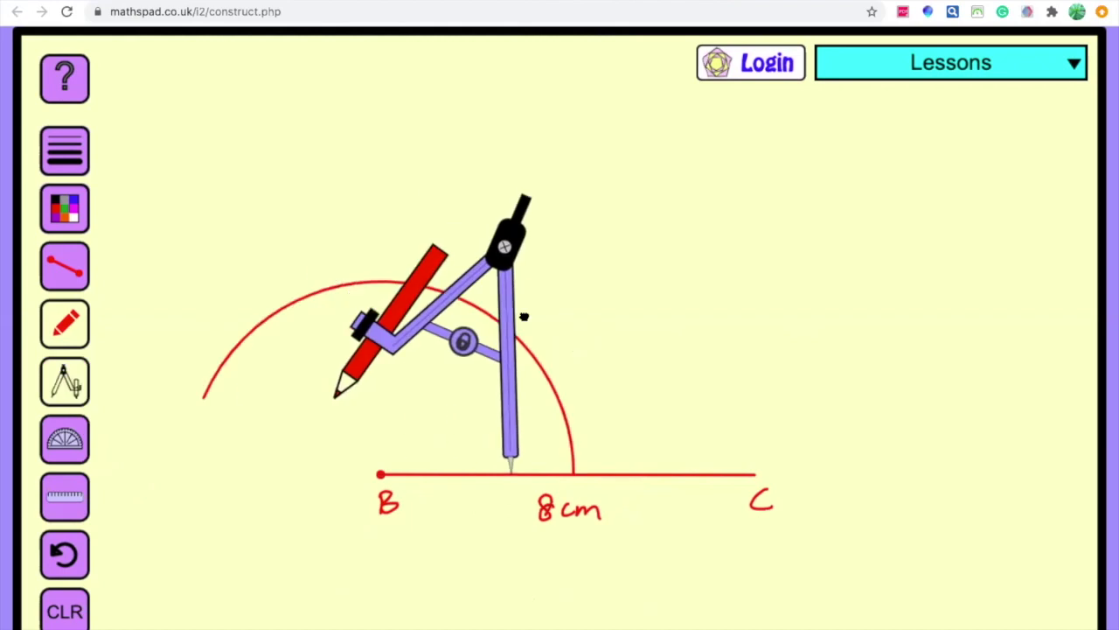
With the compass width locked, cut the red arc twice starting from its crossing with BC, and draw an upper arc centred on the first cut.
drag(519, 317, 625, 302)
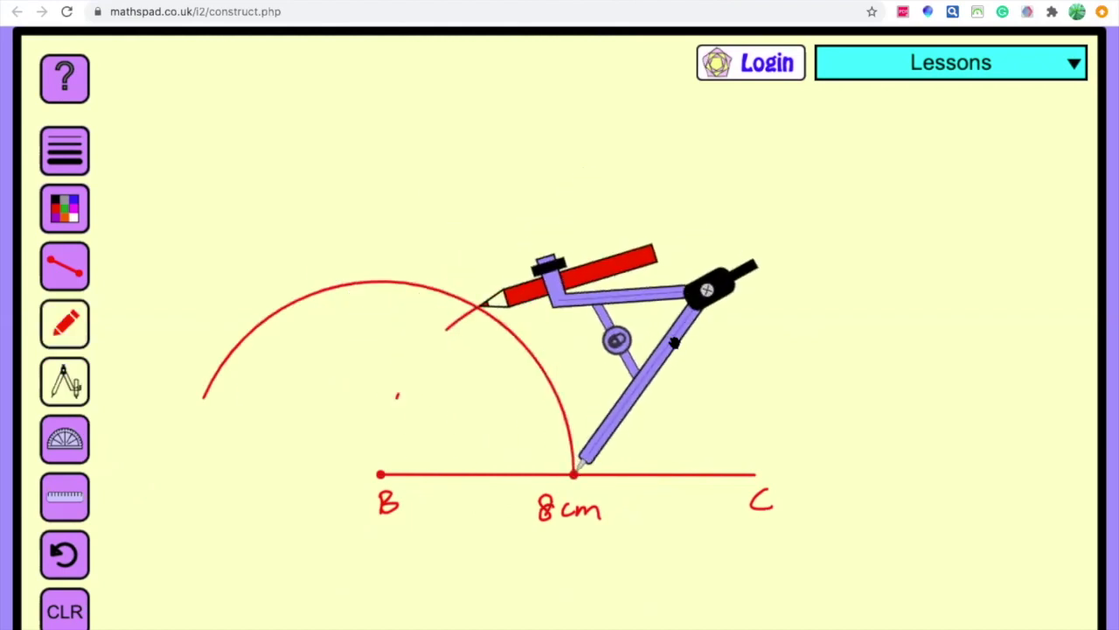
mouse_move(674, 343)
mouse_down()
mouse_move(615, 222)
mouse_move(579, 194)
mouse_up()
mouse_move(610, 122)
mouse_down()
mouse_move(475, 55)
mouse_move(398, 88)
mouse_move(382, 117)
mouse_move(413, 103)
mouse_move(499, 155)
mouse_move(485, 162)
mouse_move(680, 201)
mouse_move(585, 155)
mouse_move(624, 164)
mouse_up()
mouse_move(536, 256)
mouse_down()
mouse_move(428, 229)
mouse_move(358, 265)
mouse_up()
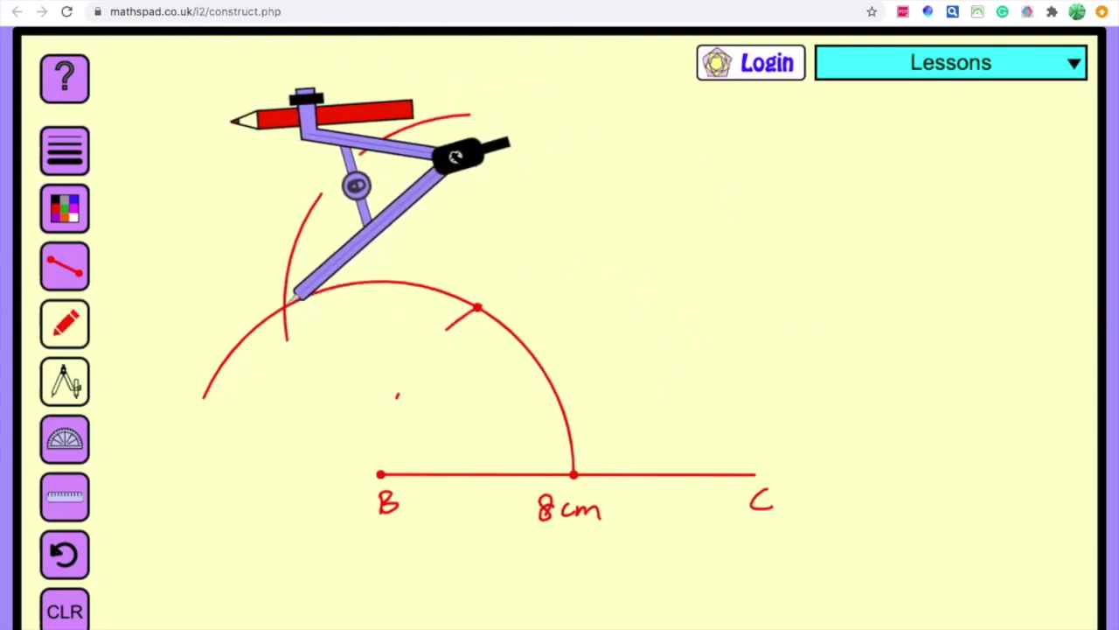
Draw a crossing arc centred on the second cut and join the upper arcs' intersection to B with a red line.
mouse_move(456, 156)
mouse_down()
mouse_move(499, 267)
mouse_move(490, 355)
mouse_move(344, 280)
mouse_up()
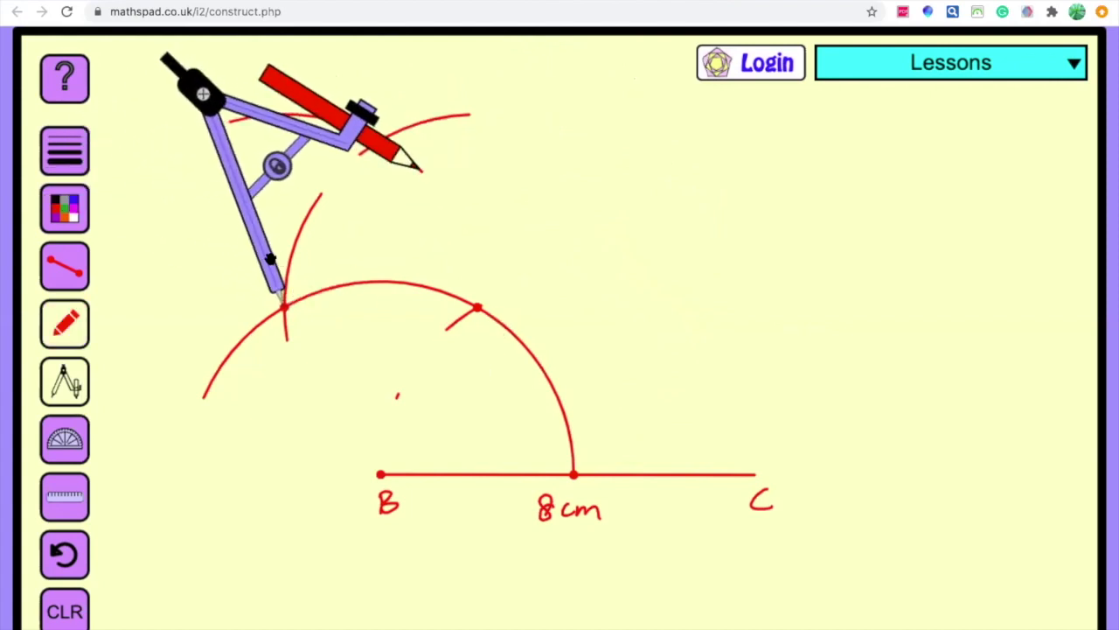
drag(271, 258, 194, 217)
click(77, 278)
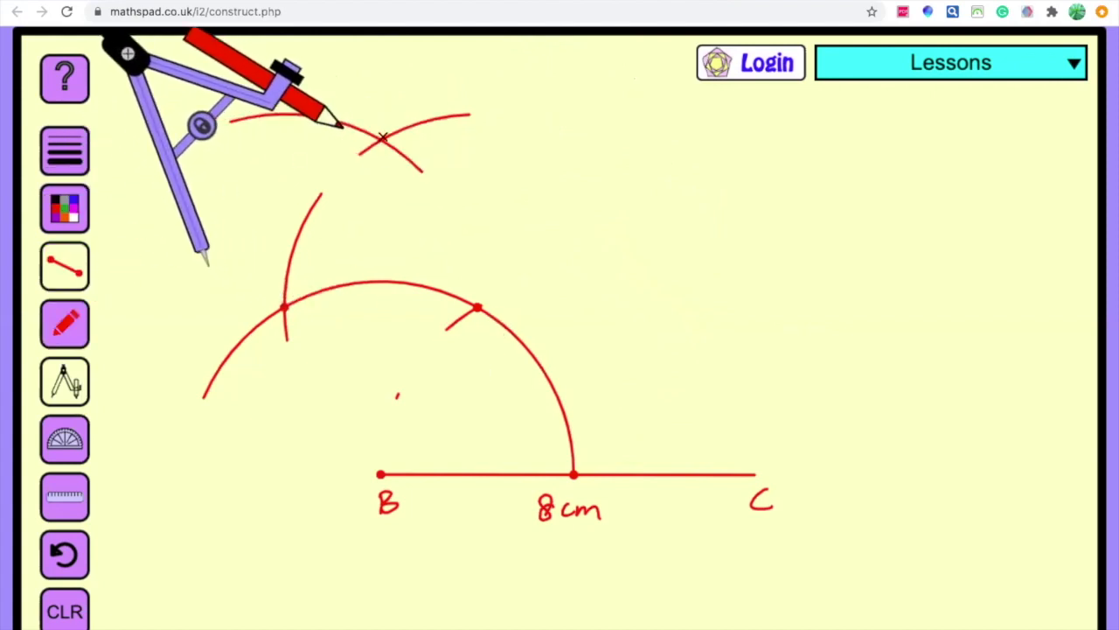
drag(381, 140, 374, 471)
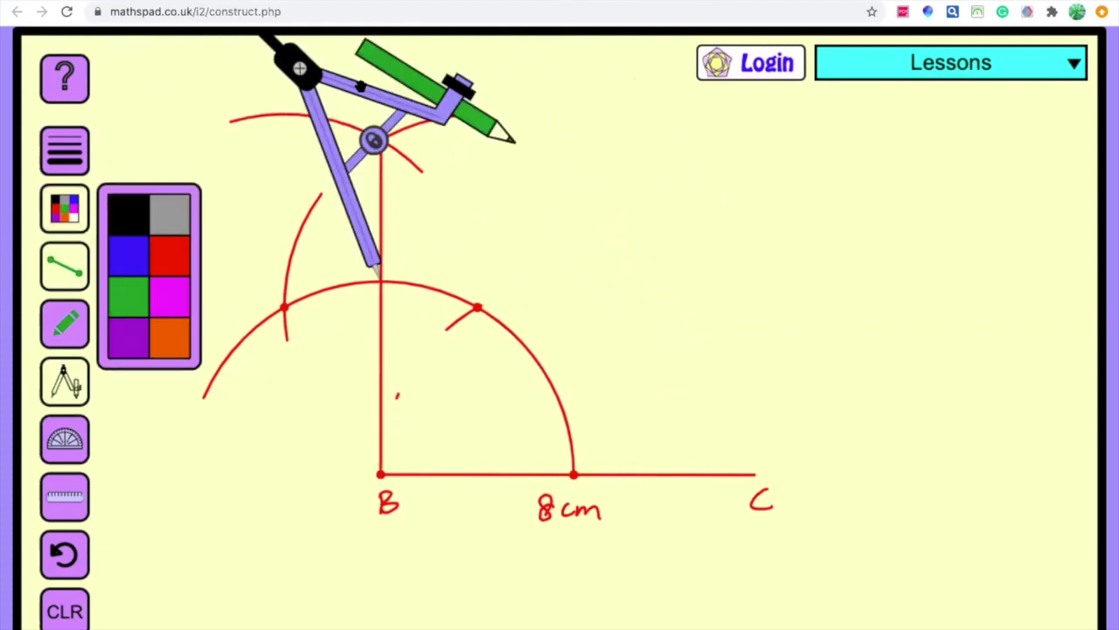
Draw two intersecting green arcs centred where the large red arc meets the vertical line and BC, and put the compass away.
drag(406, 125, 454, 187)
mouse_move(469, 71)
mouse_down()
mouse_move(498, 171)
mouse_move(412, 122)
mouse_up()
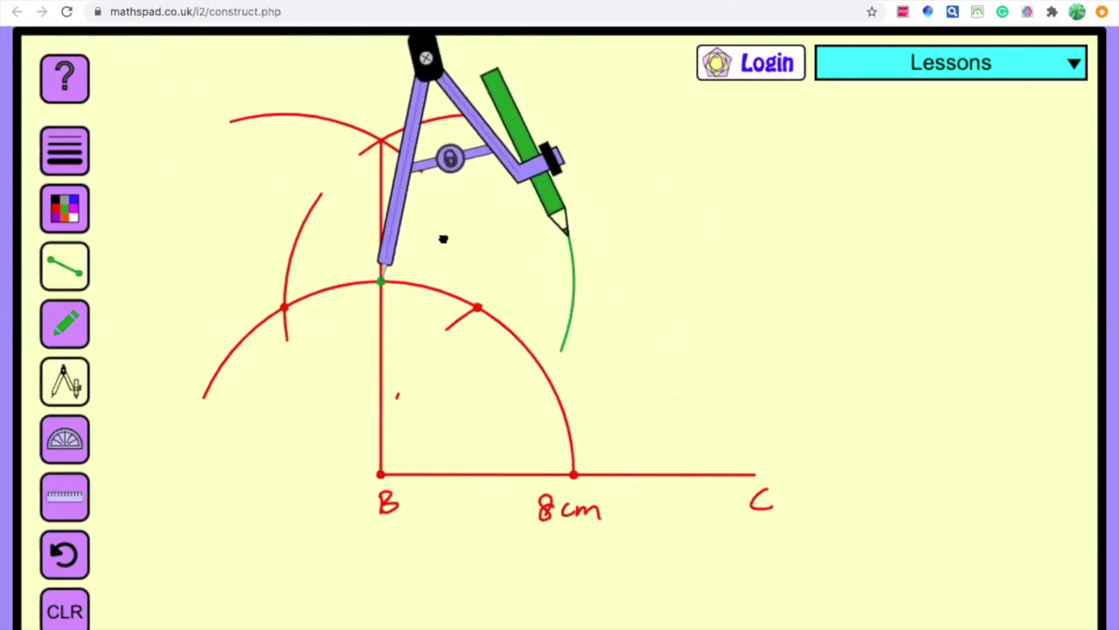
drag(390, 190, 582, 382)
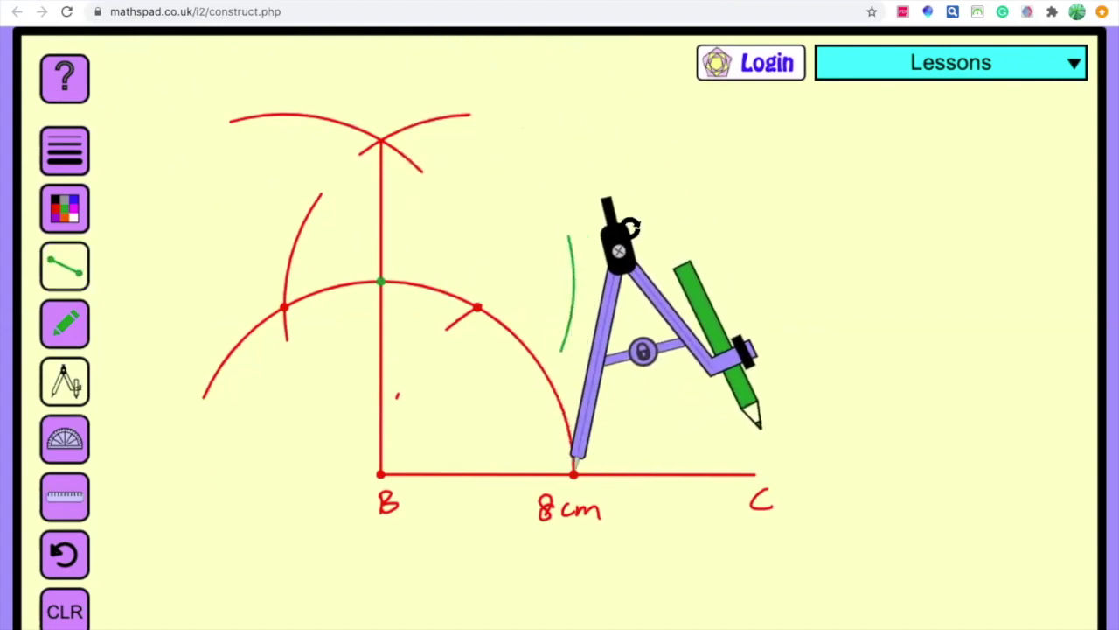
mouse_move(663, 311)
mouse_down()
mouse_move(653, 290)
mouse_move(548, 250)
mouse_move(484, 248)
mouse_up()
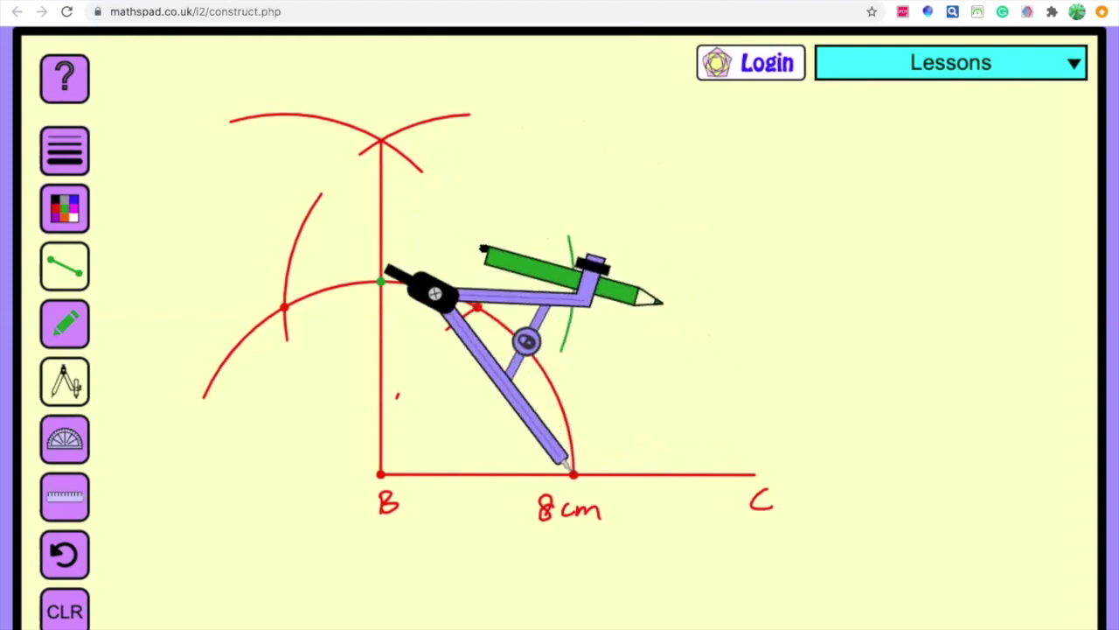
mouse_move(435, 294)
mouse_down()
mouse_move(317, 337)
mouse_move(289, 370)
mouse_up()
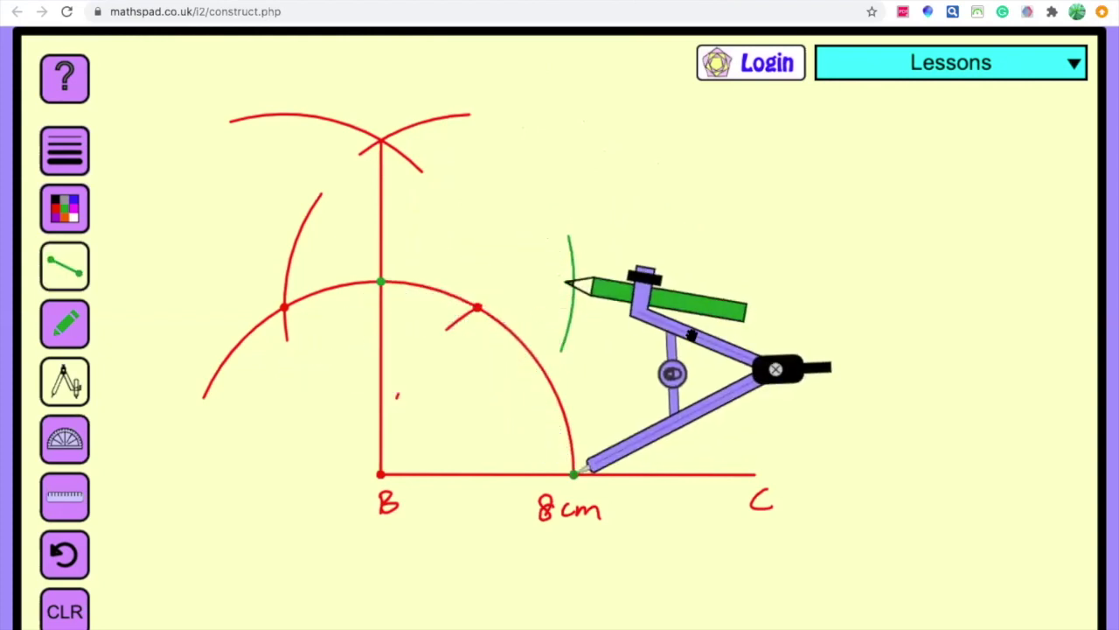
drag(776, 369, 761, 362)
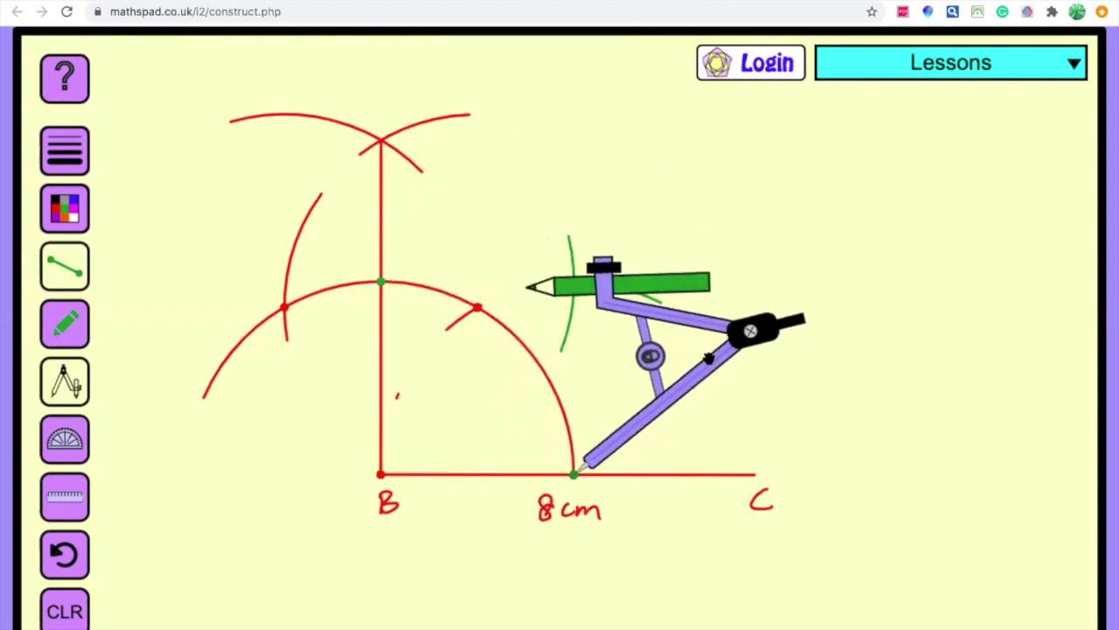
click(68, 359)
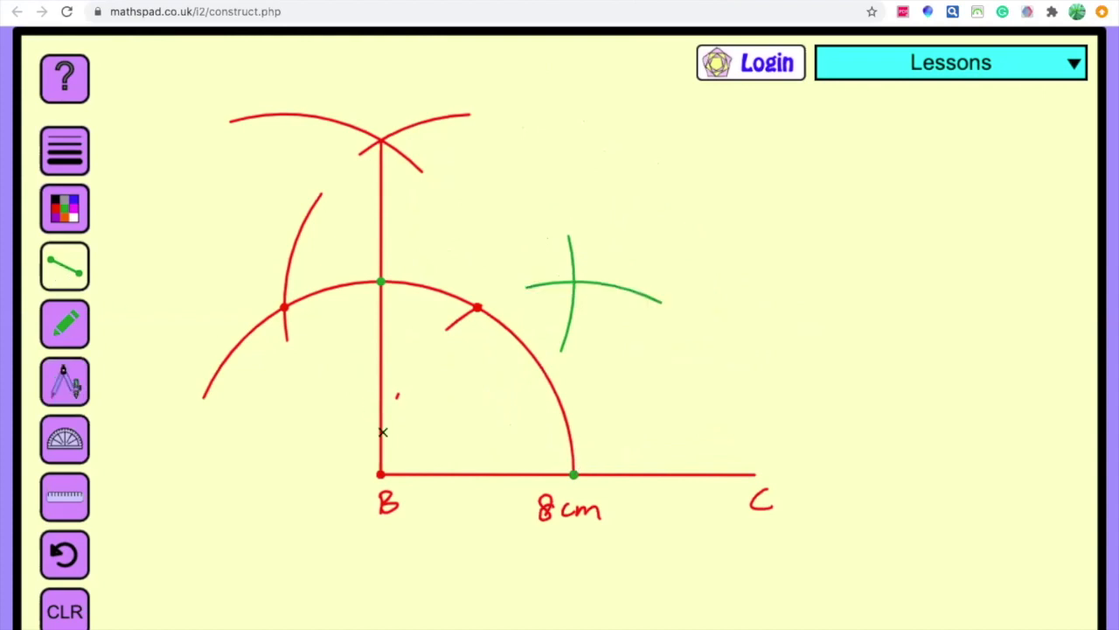
Draw a green line from B through the intersection of the green arcs and handwrite 45° in the angle at B.
drag(377, 476, 644, 213)
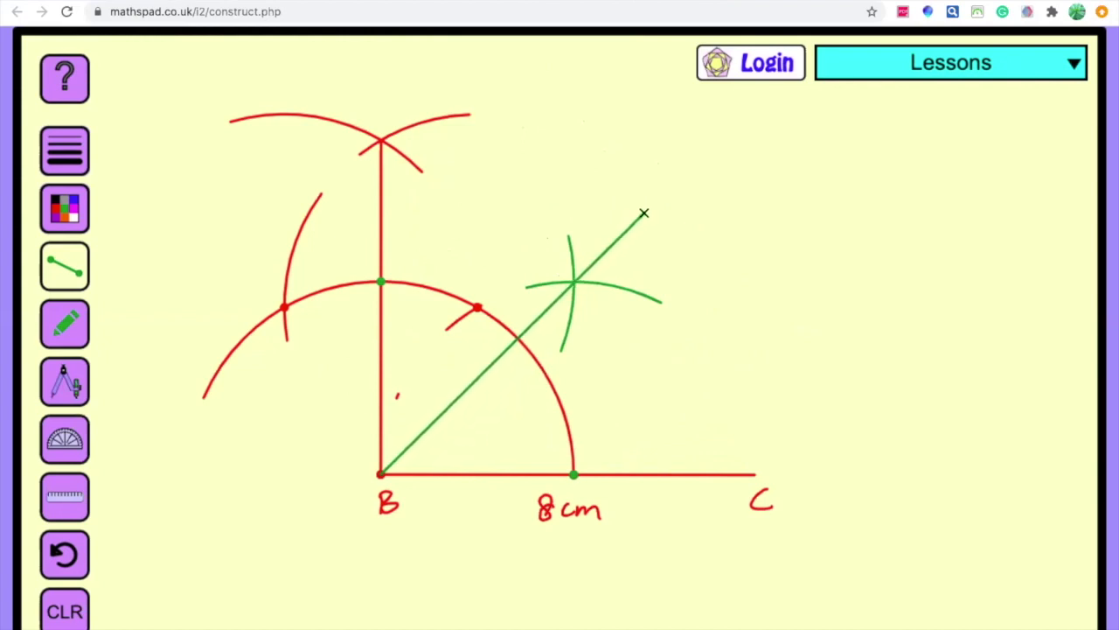
click(52, 317)
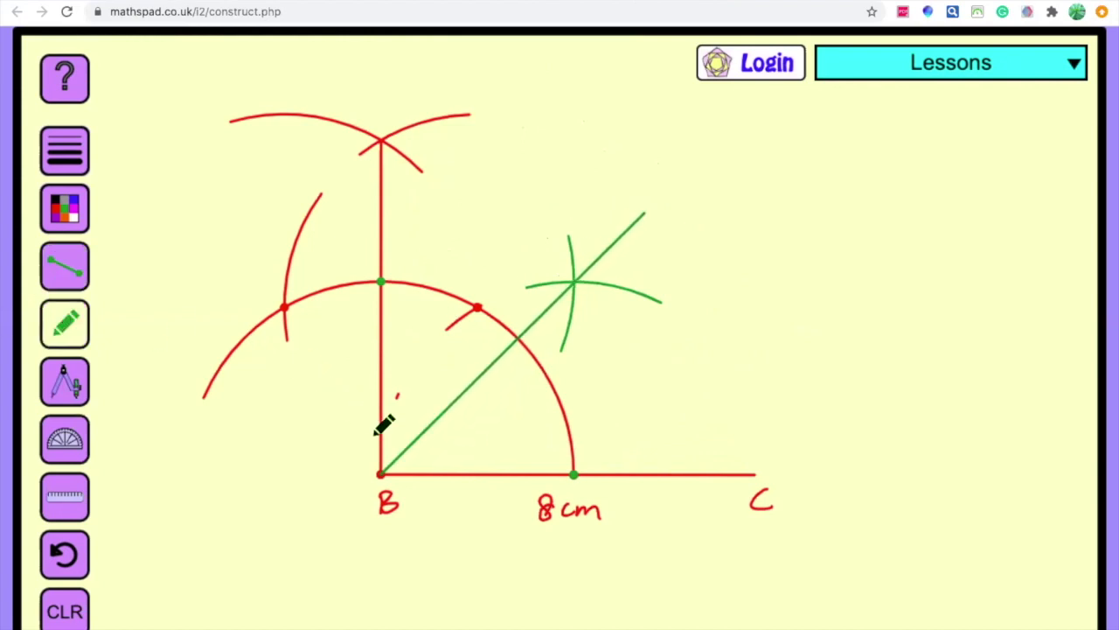
mouse_move(410, 456)
mouse_down()
mouse_move(411, 465)
mouse_move(446, 435)
mouse_up()
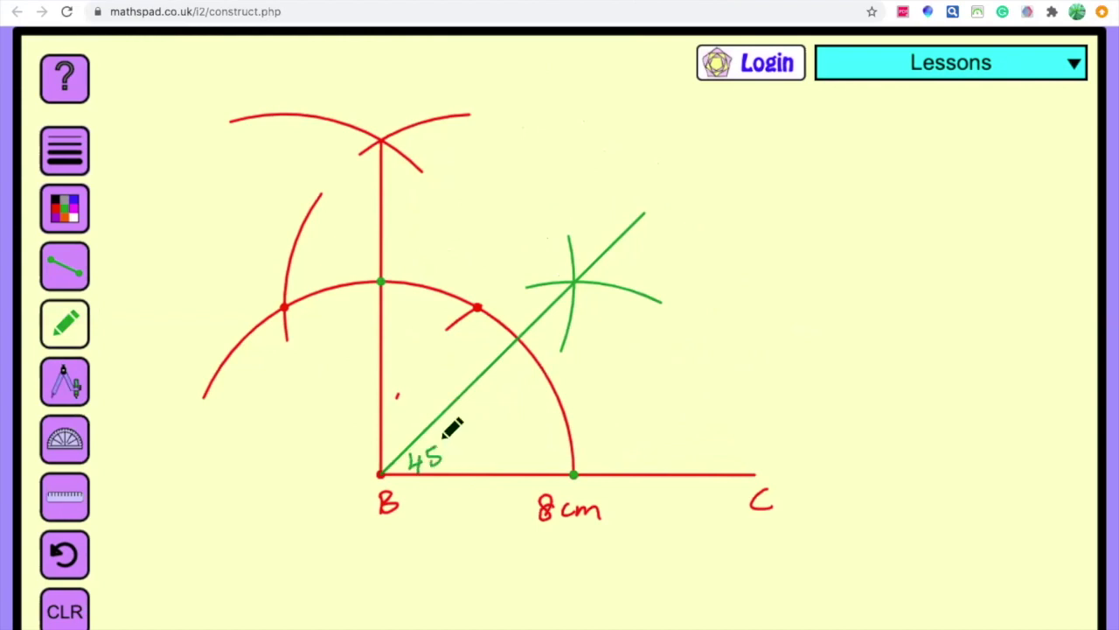
click(444, 432)
Align the ruler's zero with B along the 45° line, mark a point at 3.5 cm and label it D.
click(87, 499)
drag(1076, 528, 743, 144)
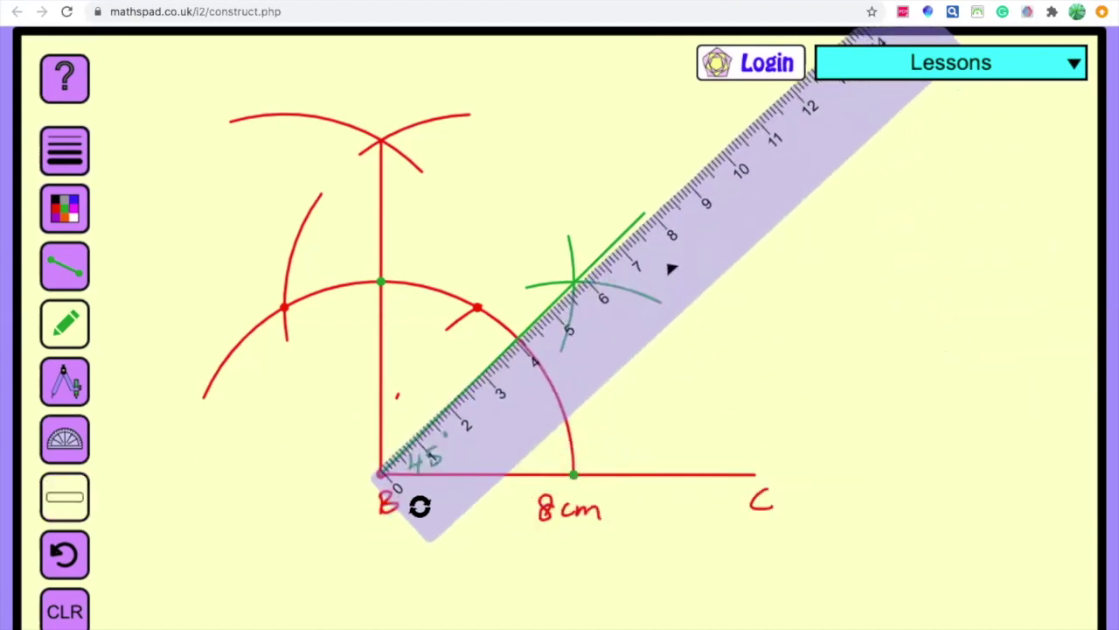
drag(418, 510, 409, 519)
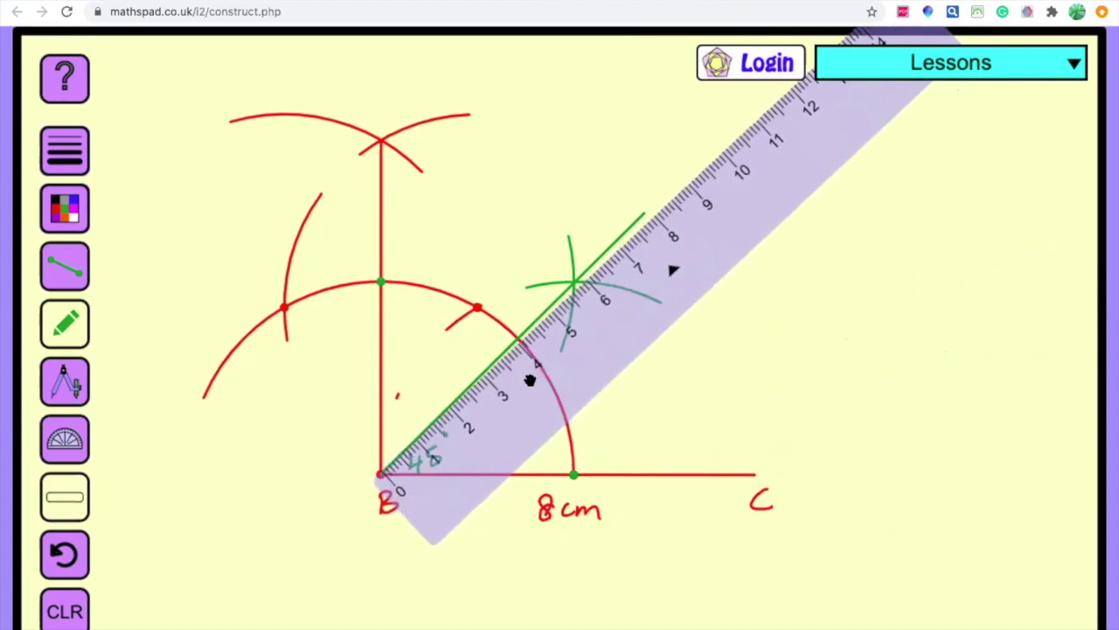
mouse_move(535, 373)
mouse_down()
mouse_move(526, 385)
mouse_move(533, 376)
mouse_up()
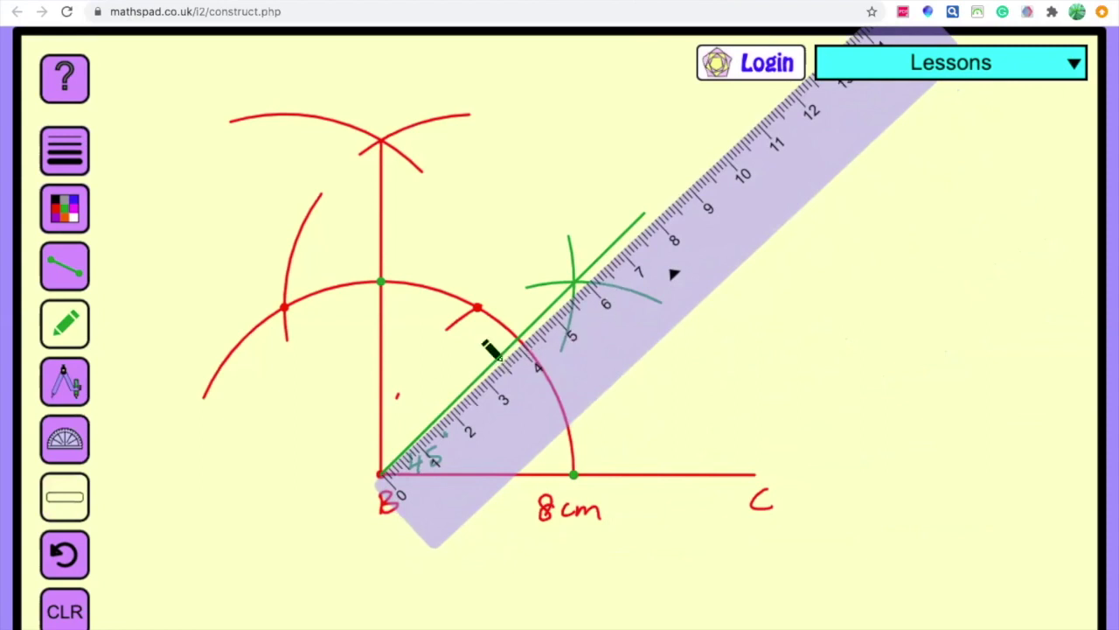
drag(575, 357, 632, 374)
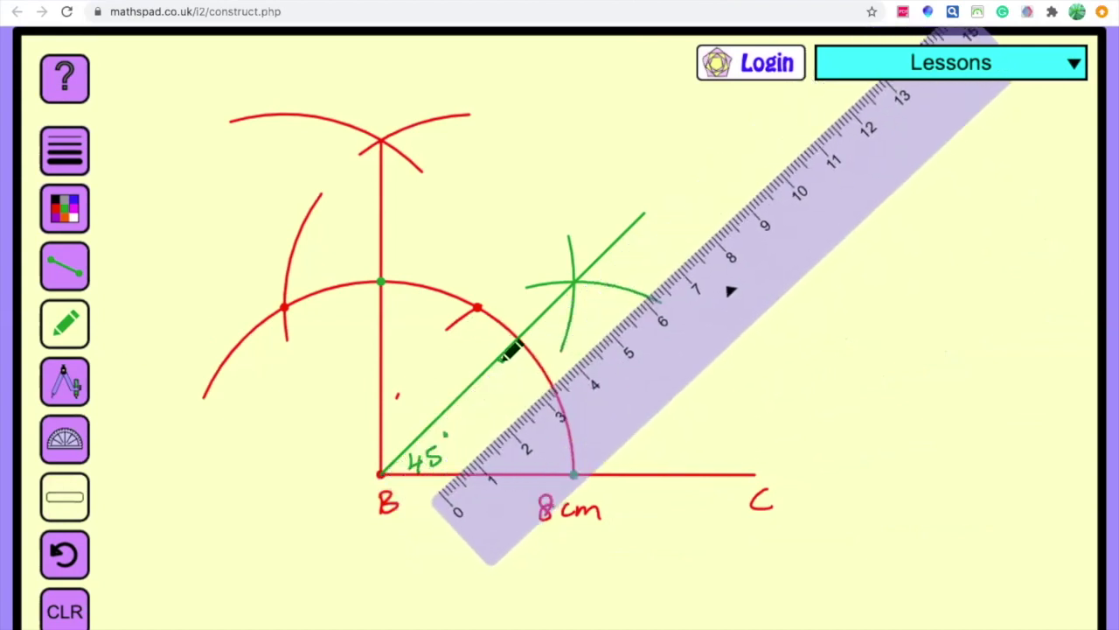
drag(499, 356, 480, 348)
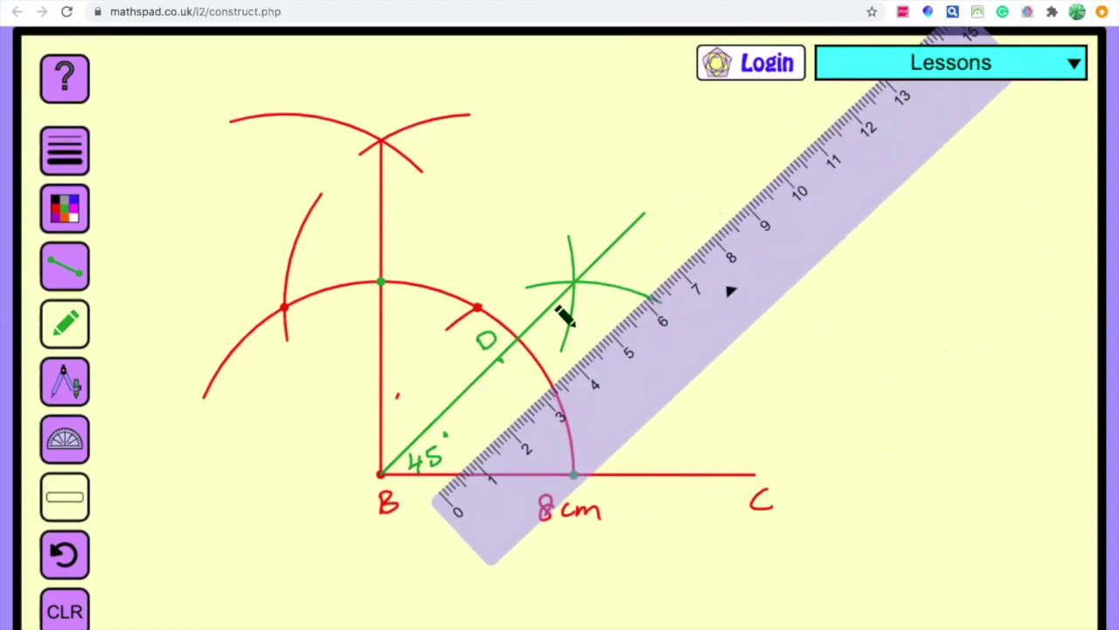
Put the ruler away and join D to C with a straight green line.
drag(664, 317, 420, 178)
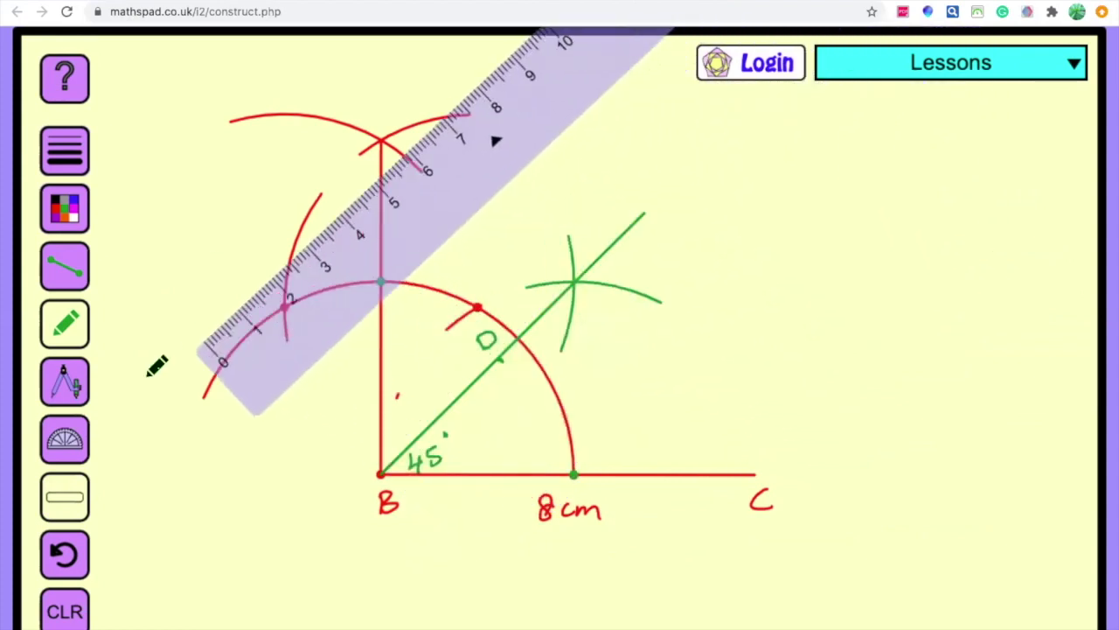
click(67, 498)
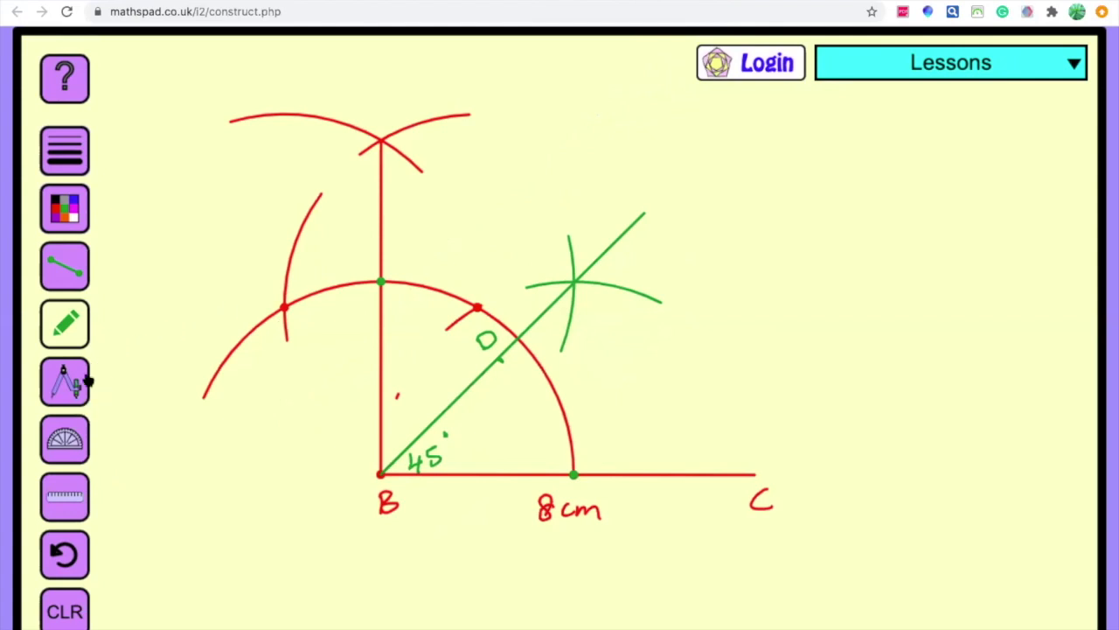
click(77, 271)
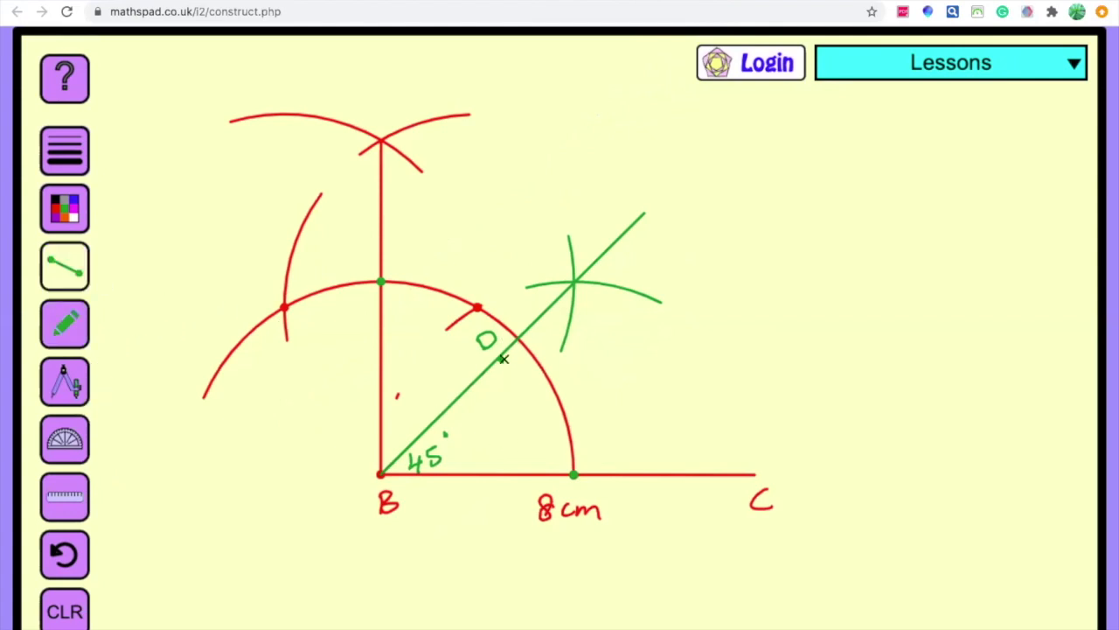
drag(498, 357, 753, 472)
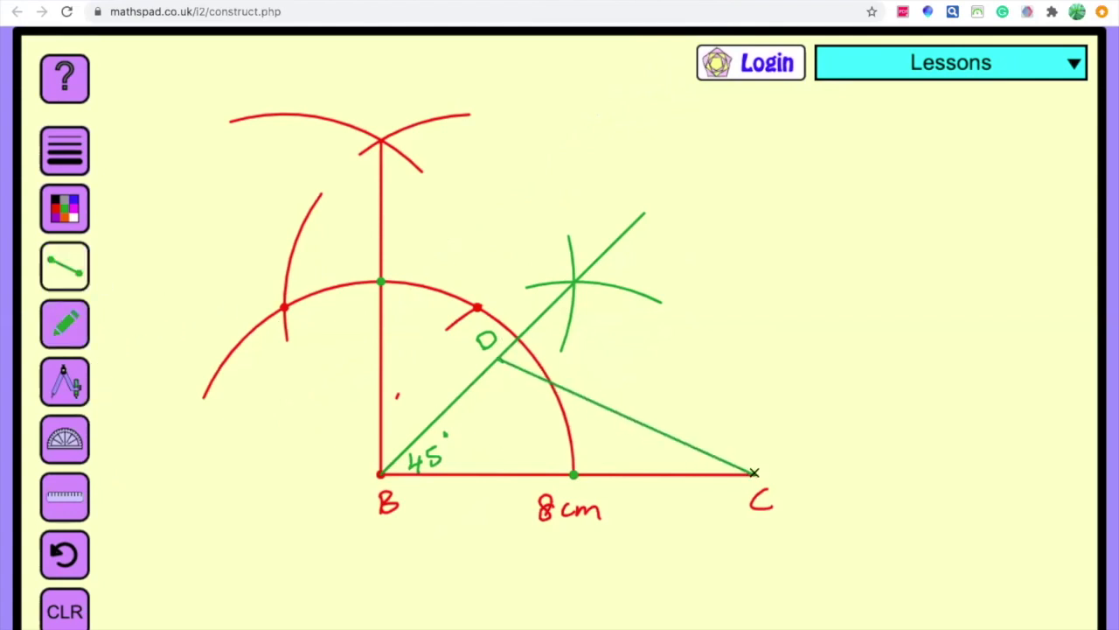